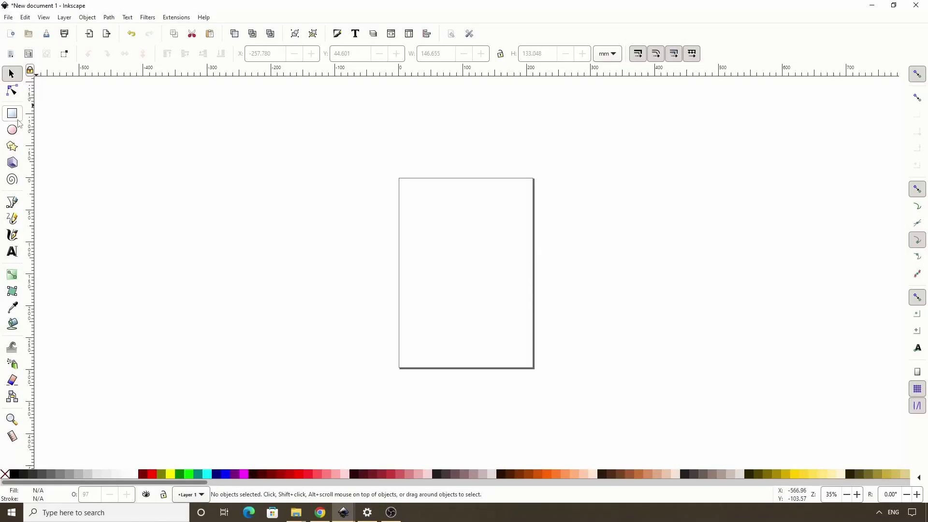
Step: Draw a red rectangle left of the page and size it to 1280 × 720 px
click(12, 113)
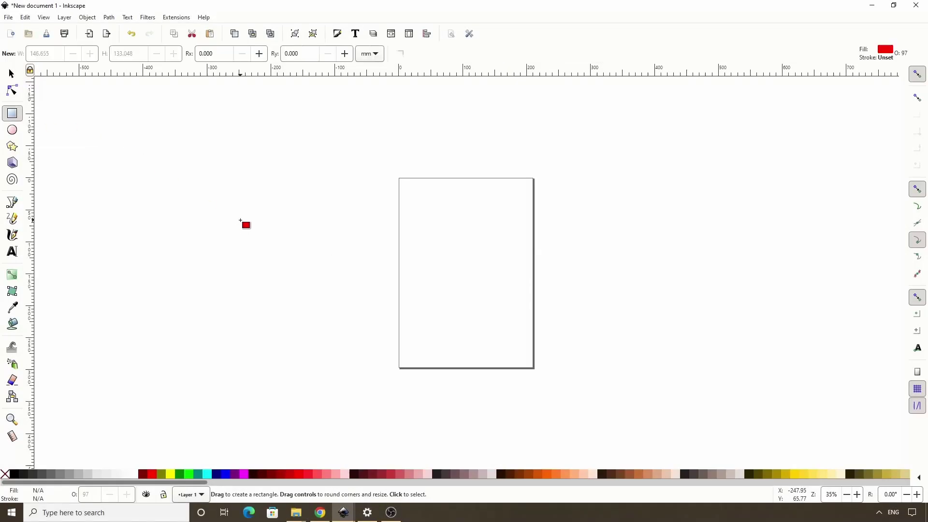
drag(240, 220, 361, 288)
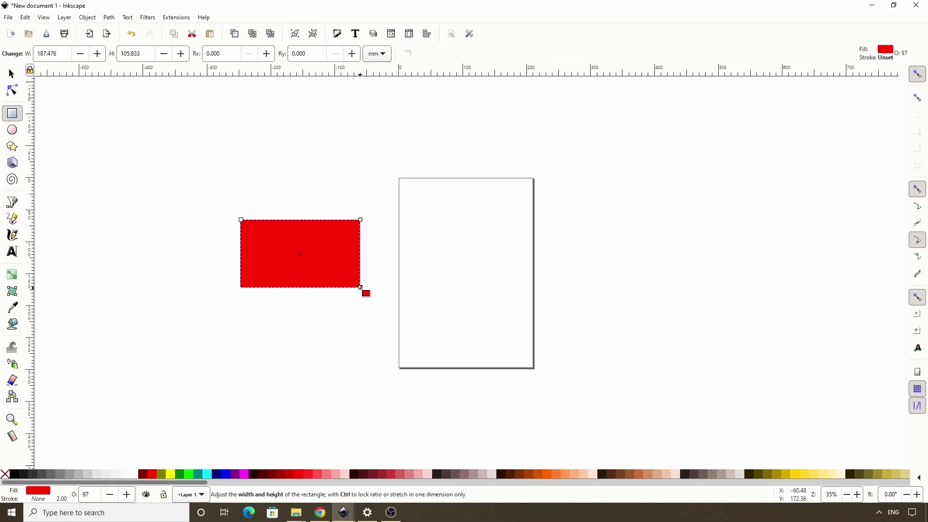
click(382, 55)
click(371, 70)
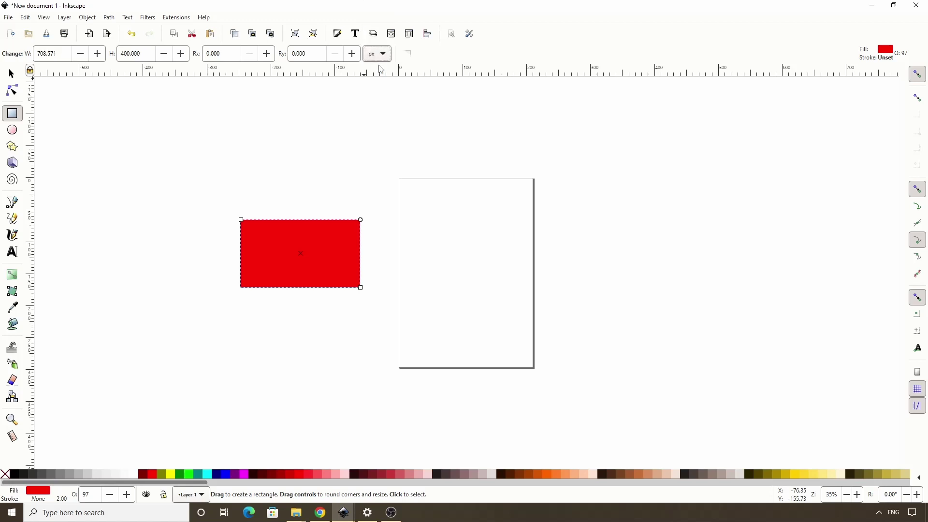
double_click(62, 54)
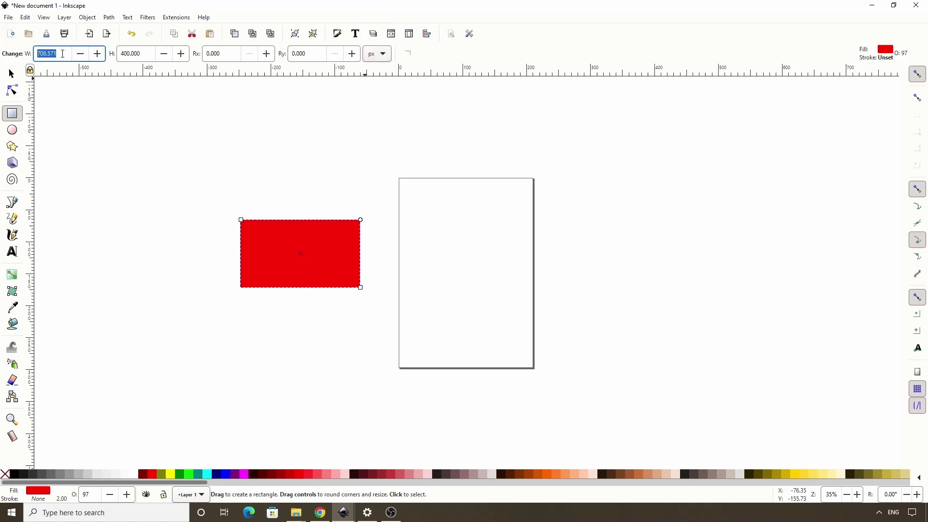
text(1280)
double_click(125, 54)
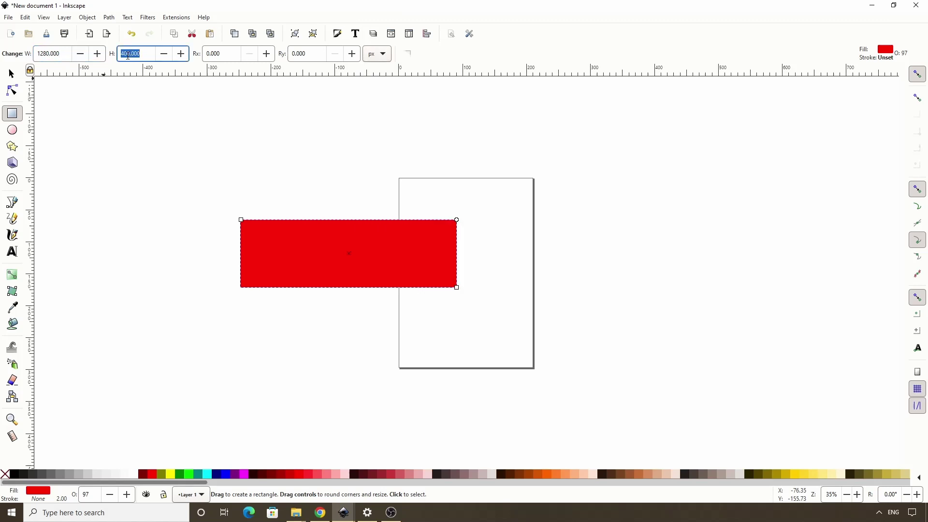
text(720)
key(Return)
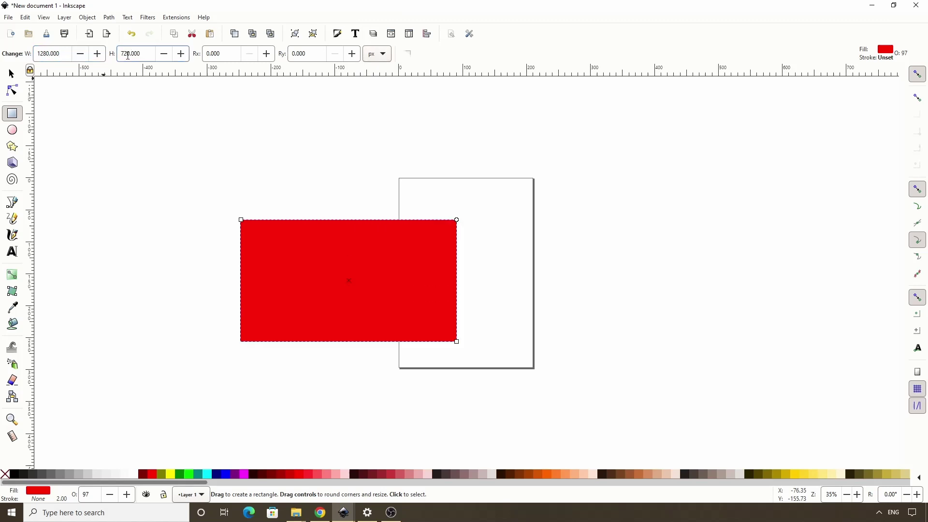
scroll(285, 270, up, 1)
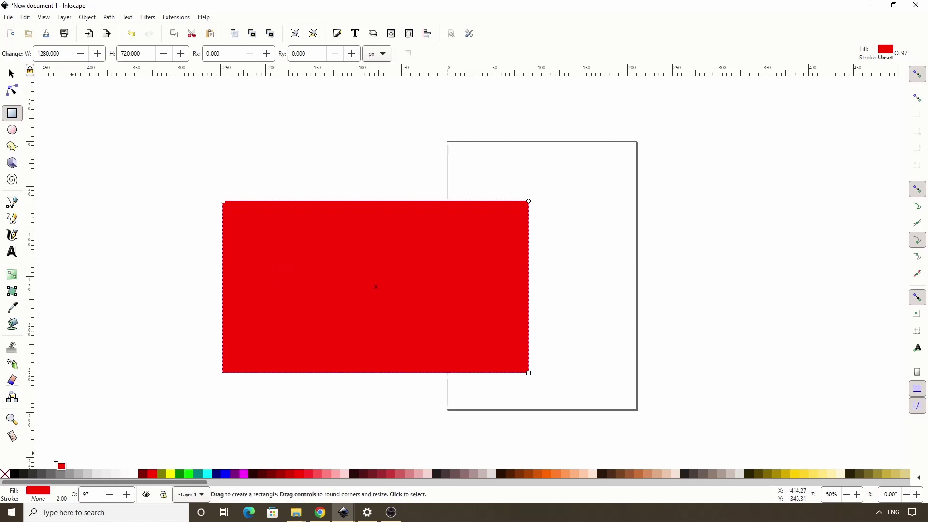
Step: Give the rectangle a black radial gradient and lower the centre stop's alpha to 60
click(15, 474)
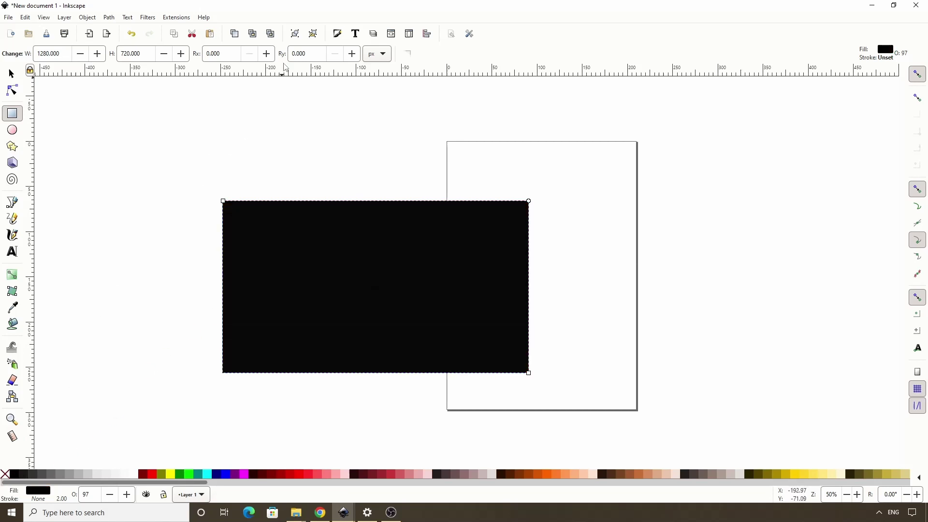
click(337, 34)
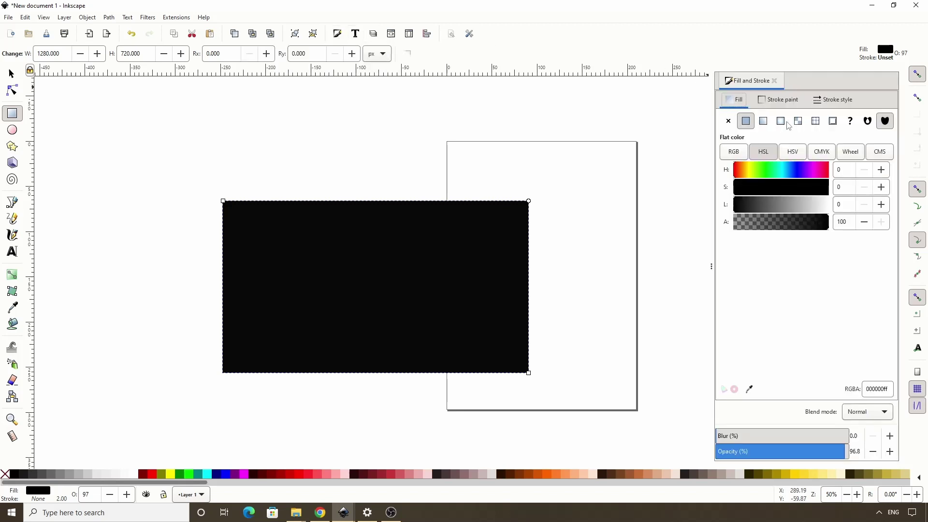
click(789, 125)
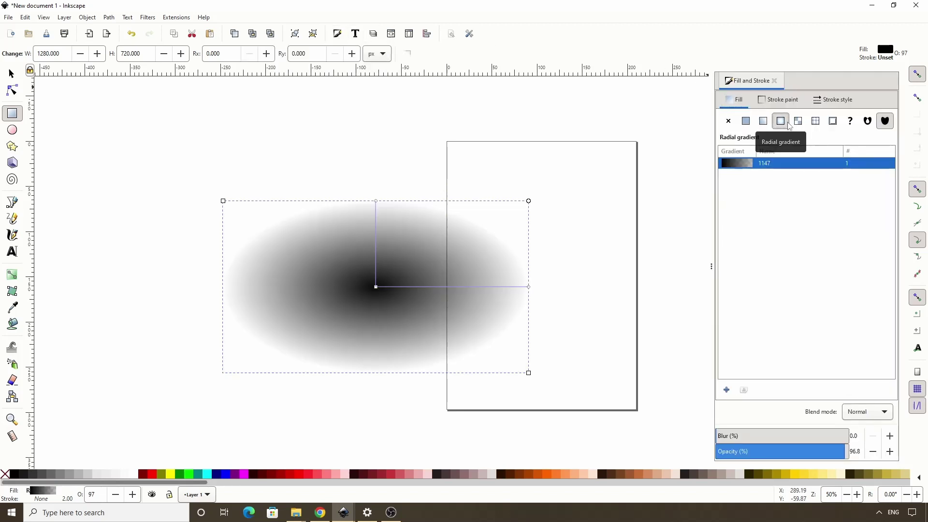
click(14, 275)
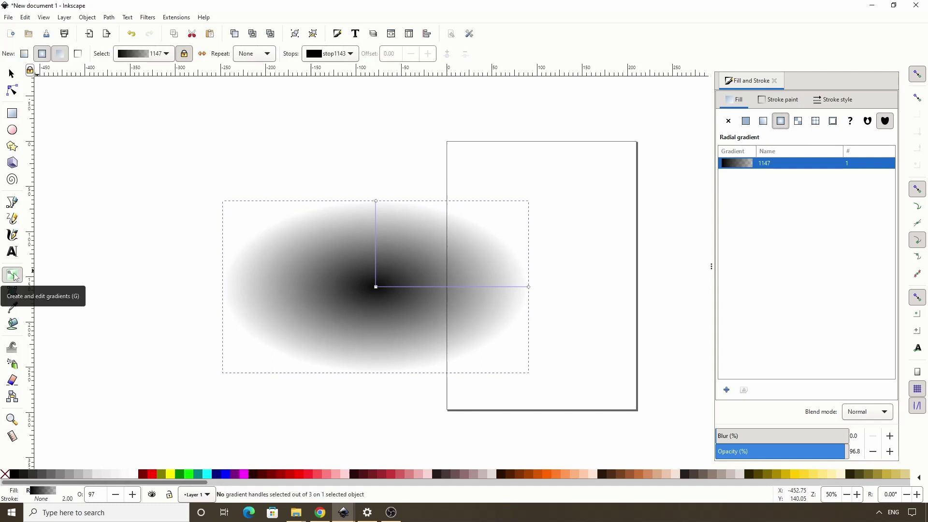
click(377, 288)
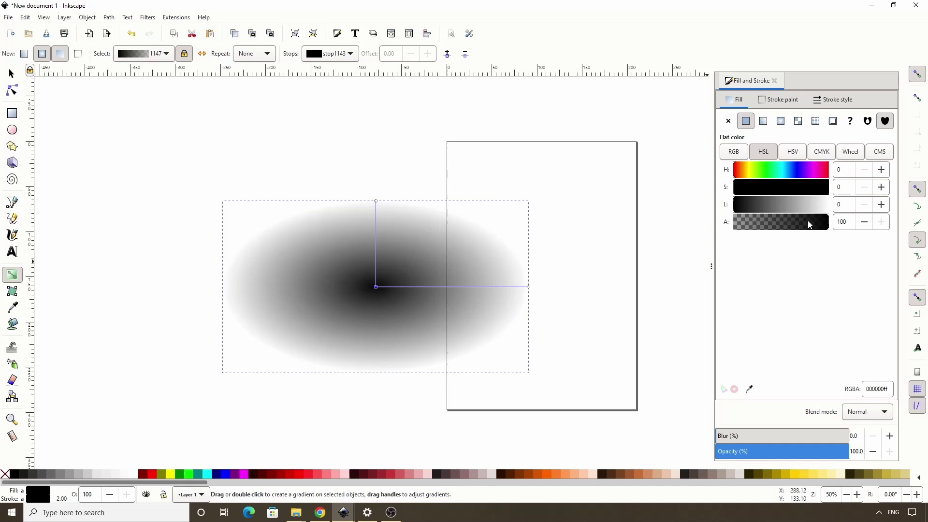
drag(810, 224, 792, 222)
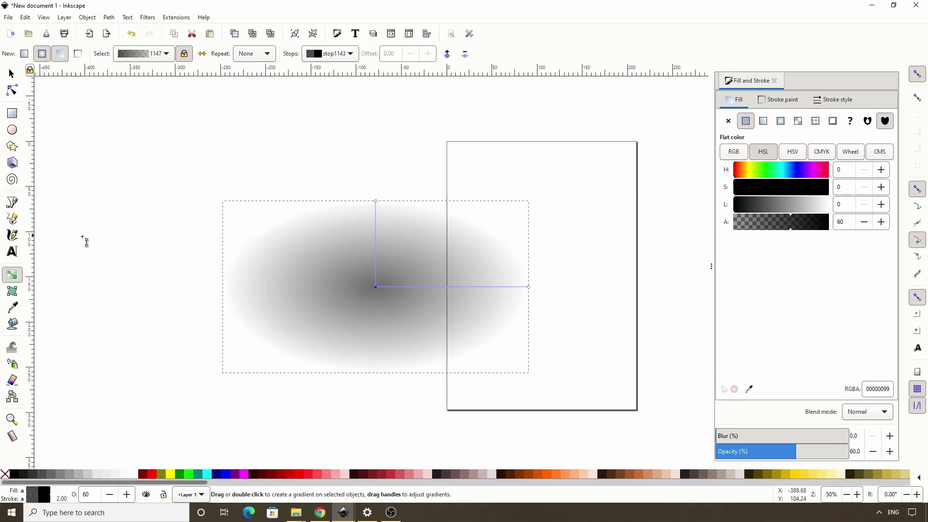
Step: Type the text BRIGHT above the rectangle and set its font to Bemio
click(12, 251)
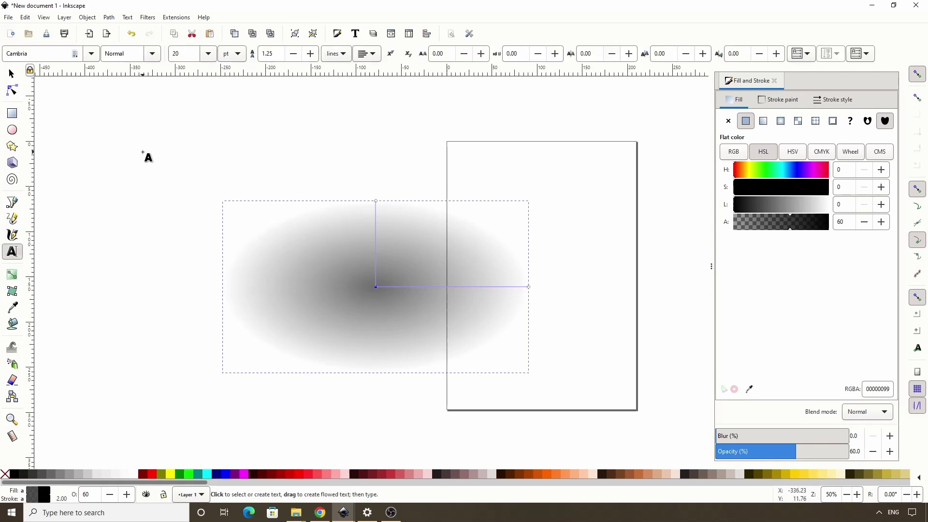
click(143, 153)
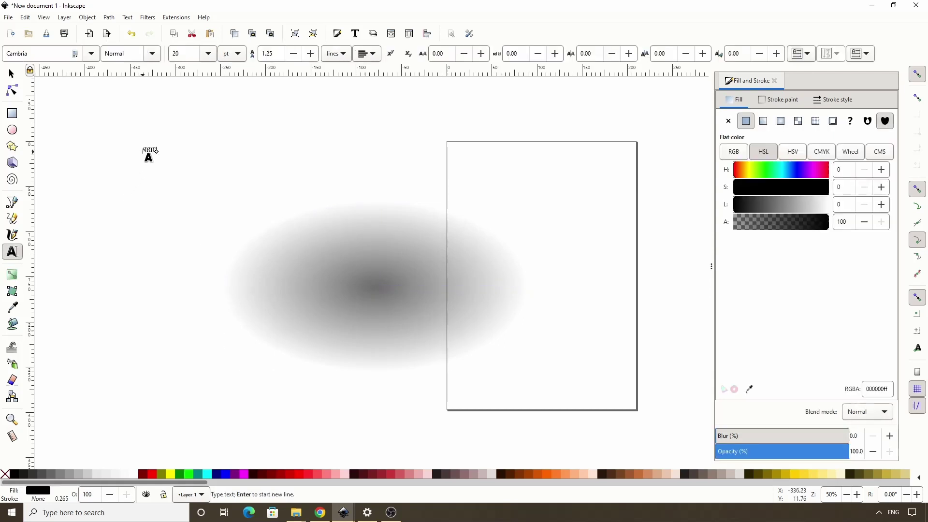
key(Escape)
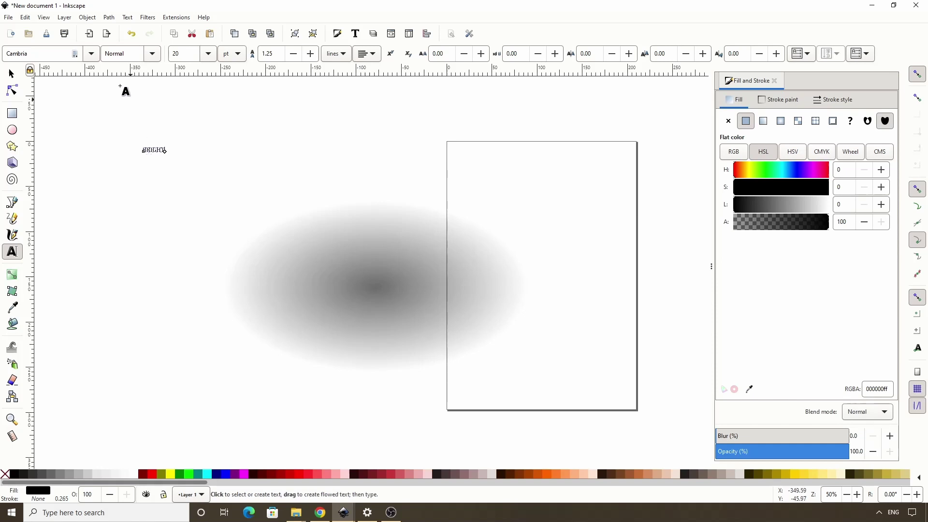
click(91, 54)
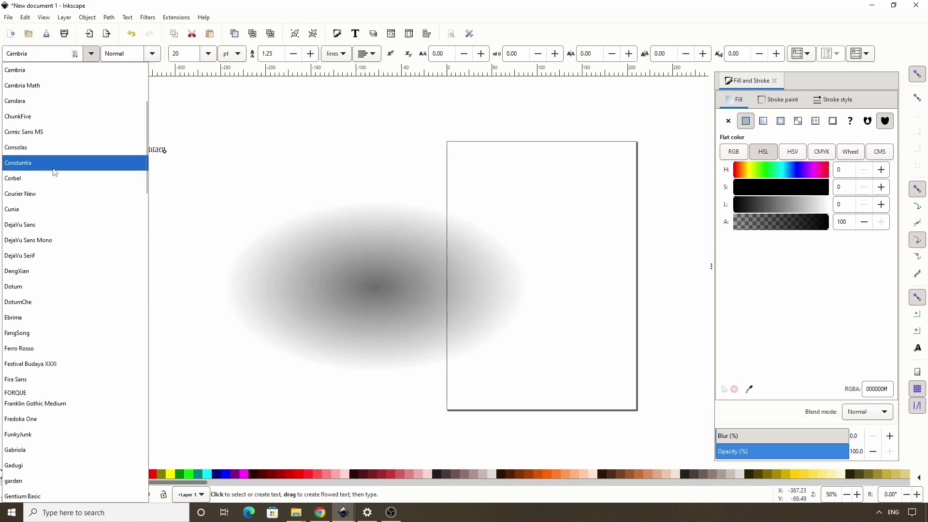
scroll(53, 160, up, 3)
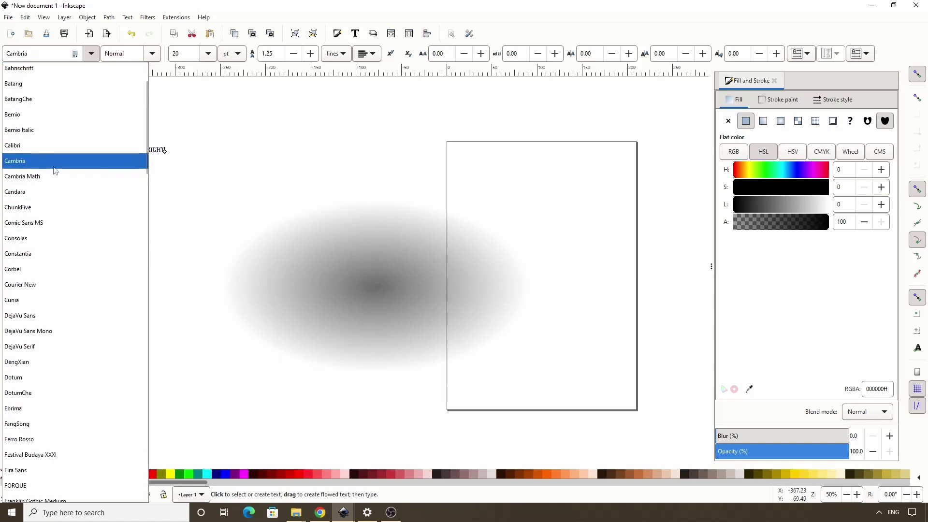
click(36, 115)
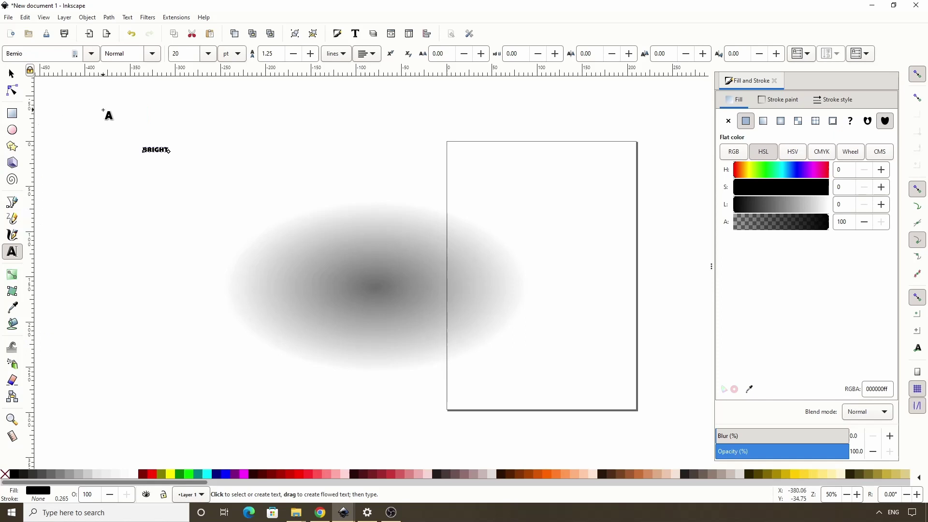
Step: Enlarge BRIGHT about six times and centre it horizontally and vertically on the rectangle
click(11, 74)
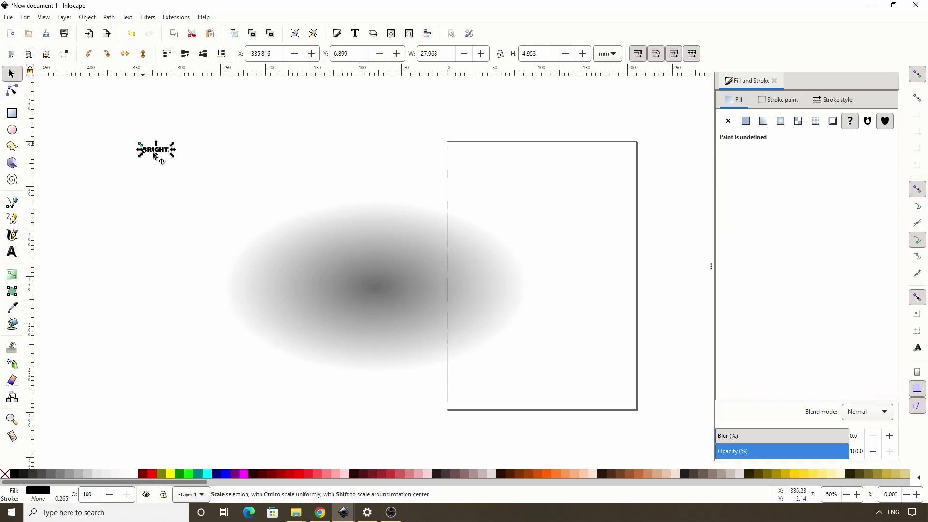
drag(173, 154, 328, 241)
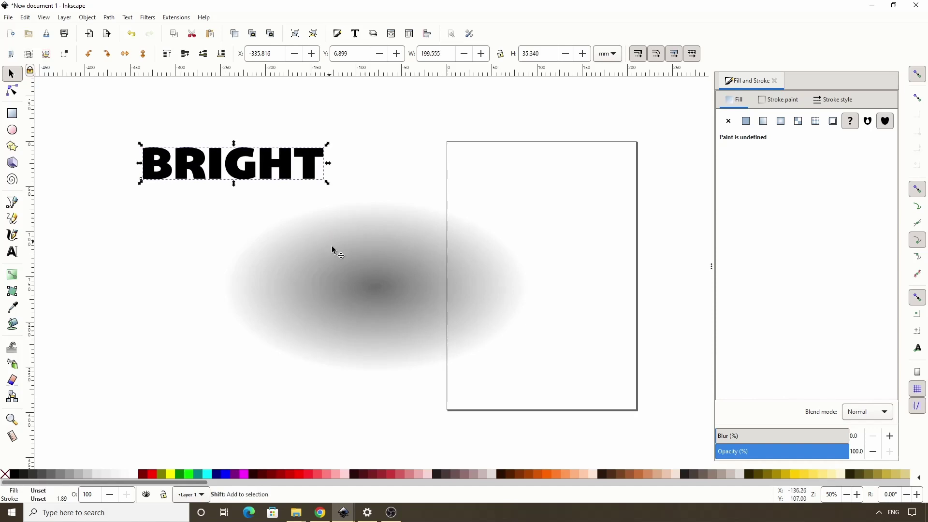
shift+click(385, 292)
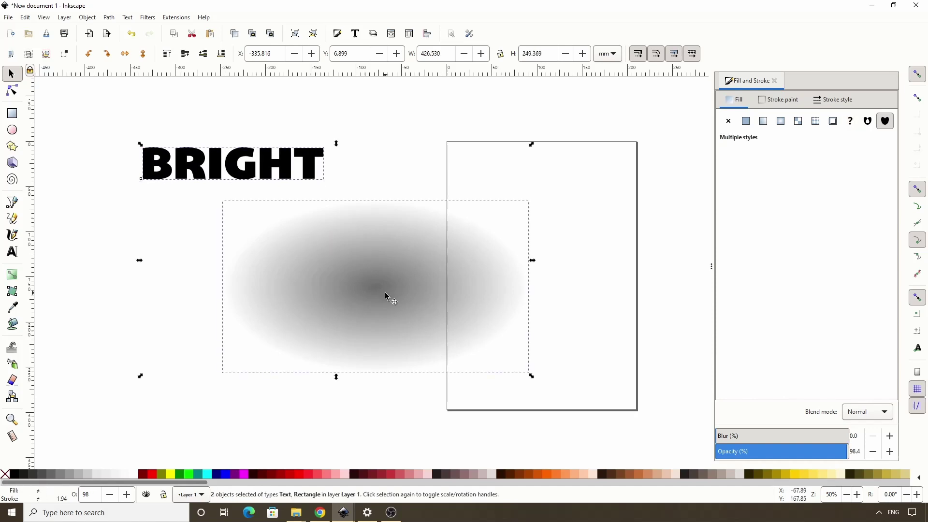
click(433, 38)
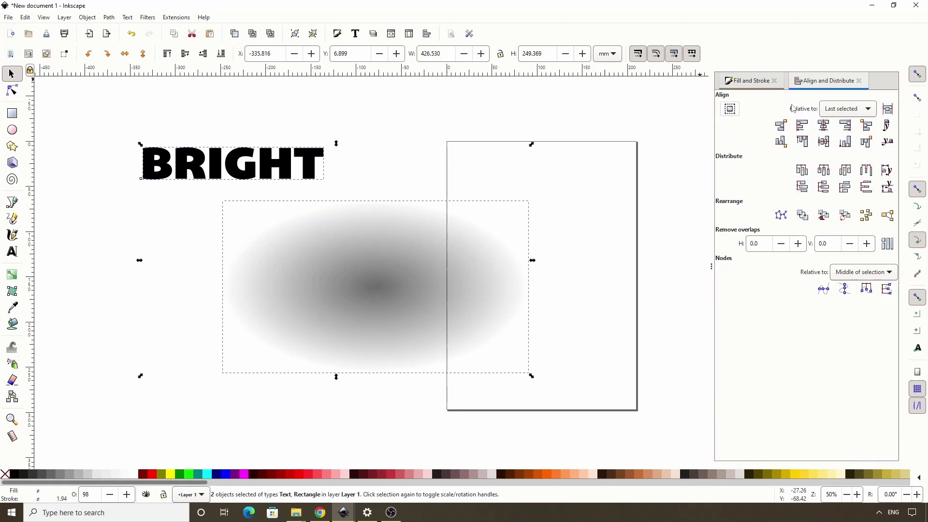
click(823, 125)
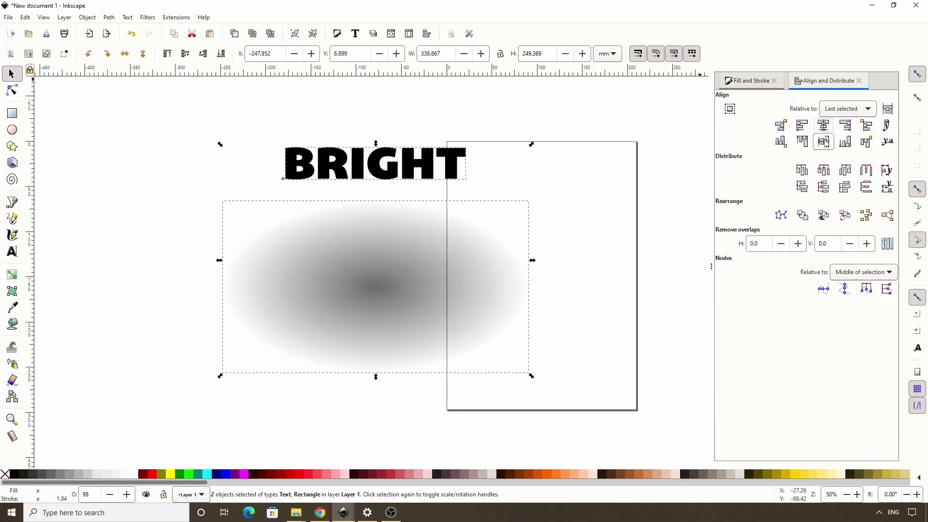
click(824, 142)
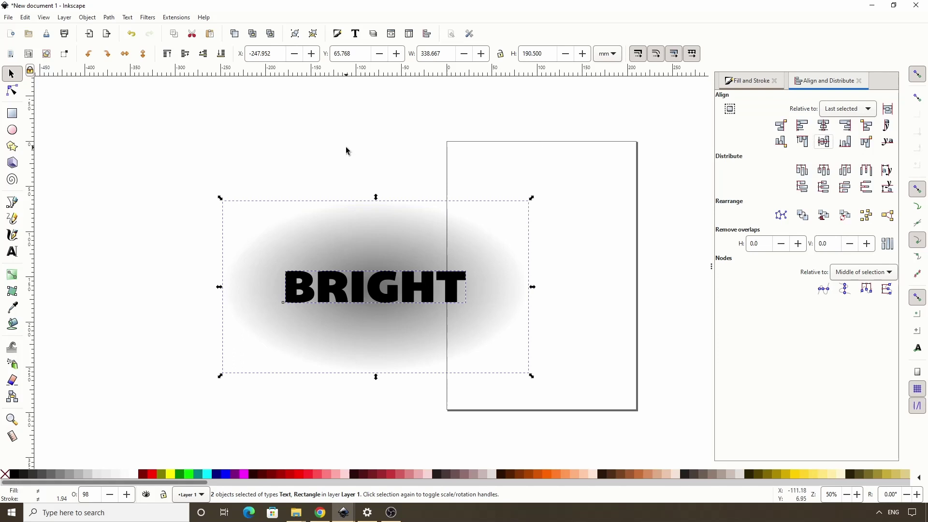
Step: Select only the BRIGHT text and enlarge it slightly more
click(346, 146)
click(393, 292)
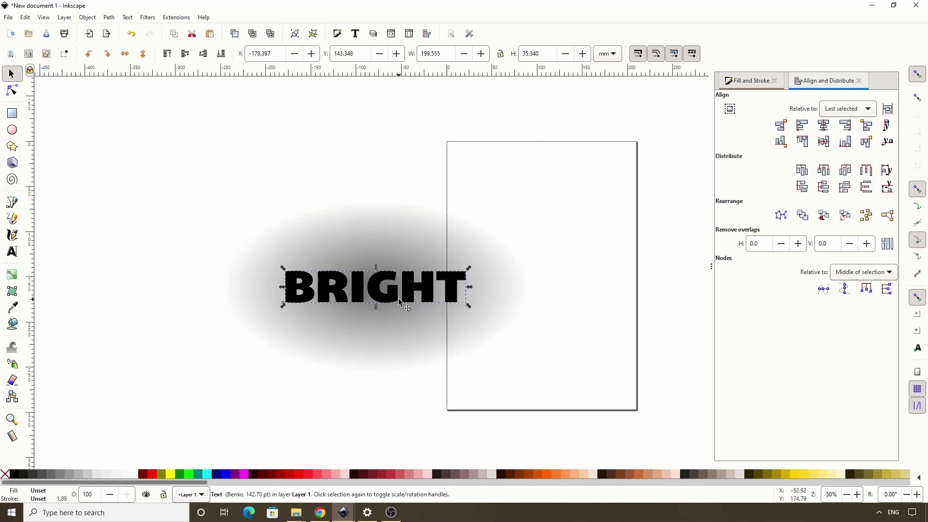
drag(470, 307, 492, 330)
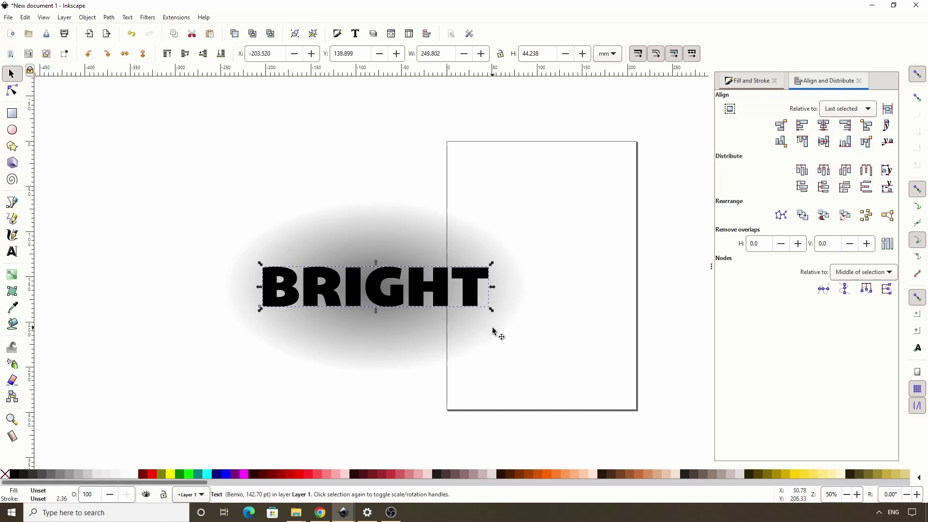
Step: Draw a small circle above the text and set both its Rx and Ry to 10 px
click(16, 135)
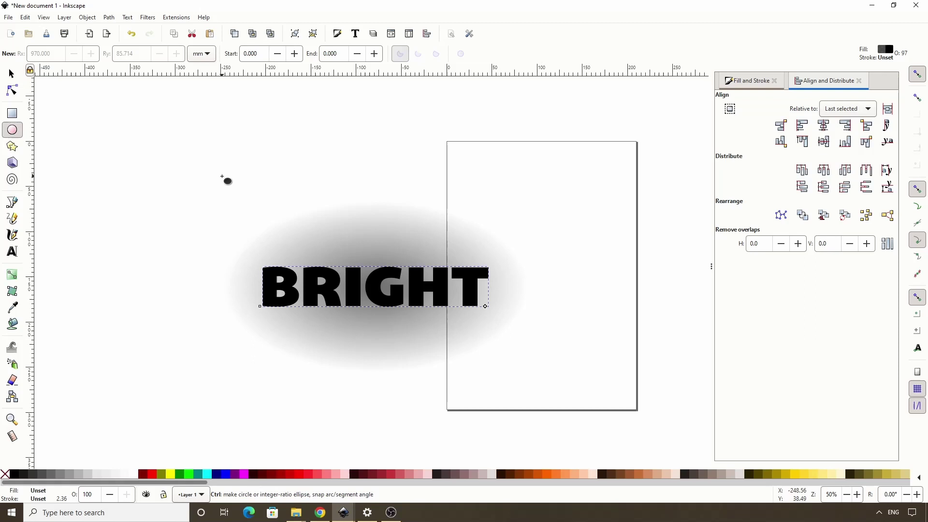
drag(221, 175, 232, 185)
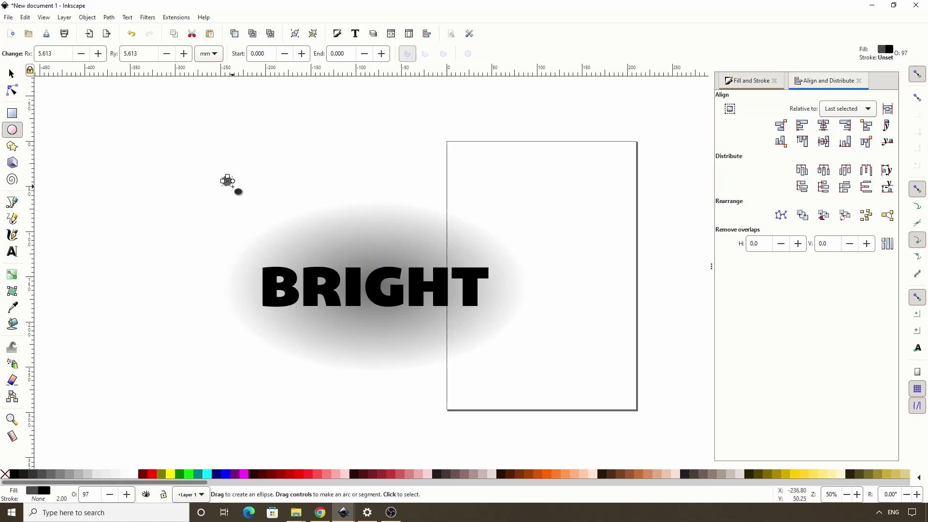
click(210, 54)
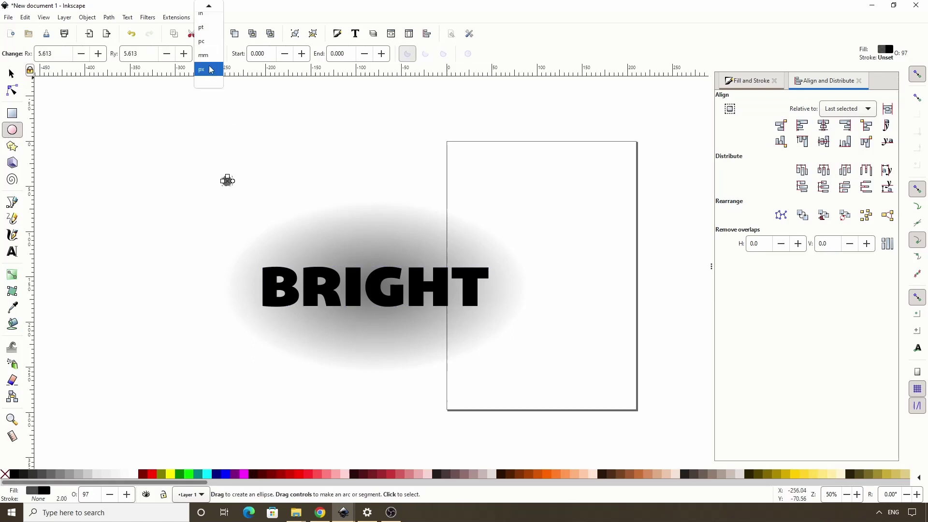
click(210, 69)
double_click(61, 53)
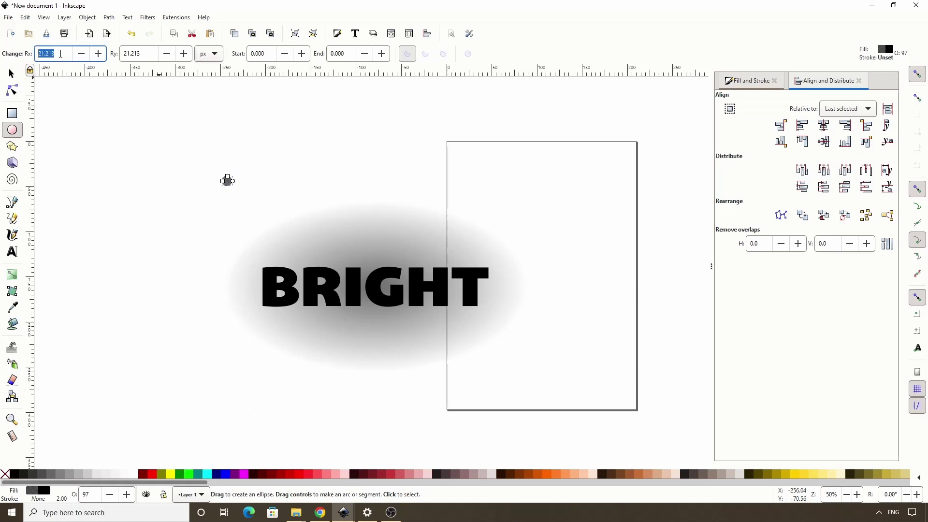
text(10)
key(Tab)
text(1)
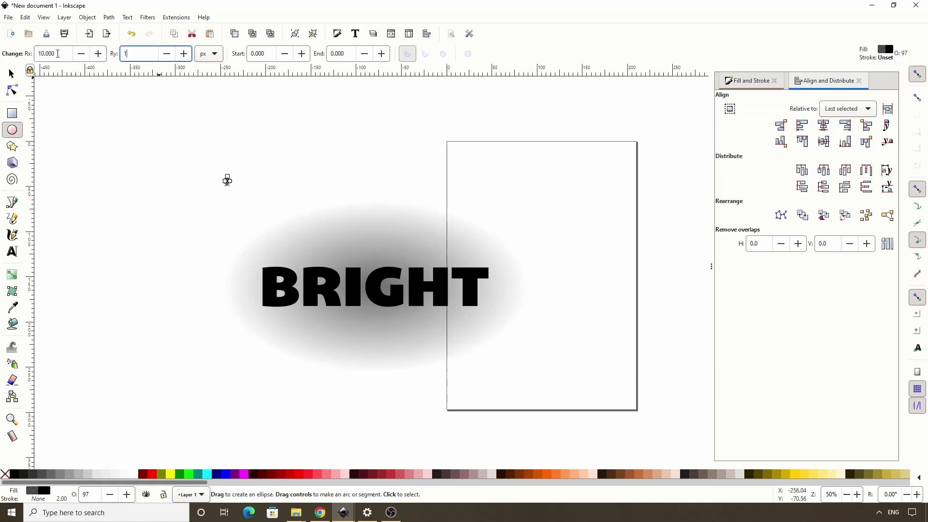
key(Return)
Step: Align the circle to the glow rectangle's left and top edges, then deselect
click(14, 77)
shift+click(346, 233)
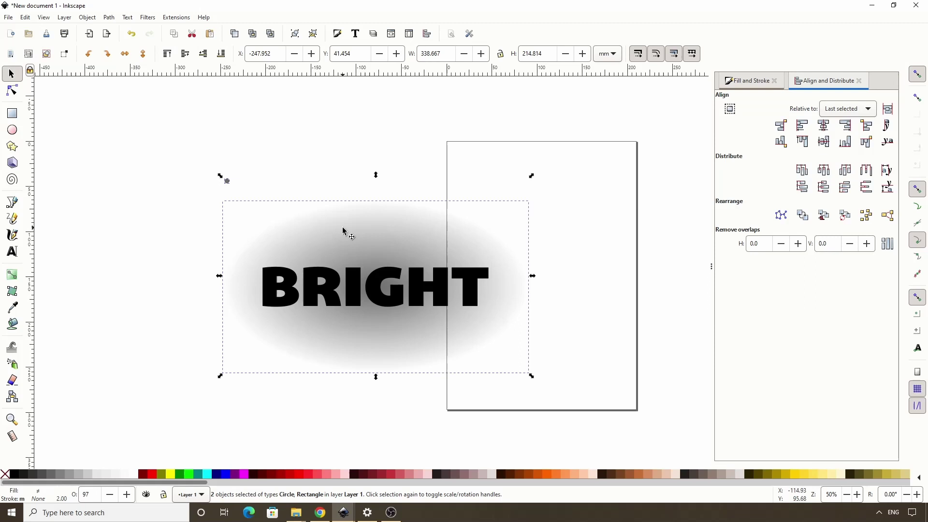
click(803, 126)
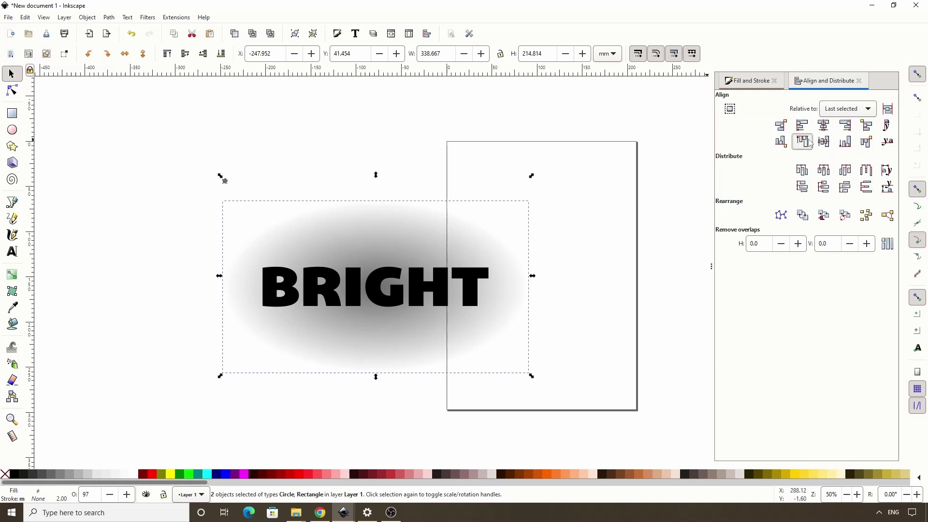
click(810, 143)
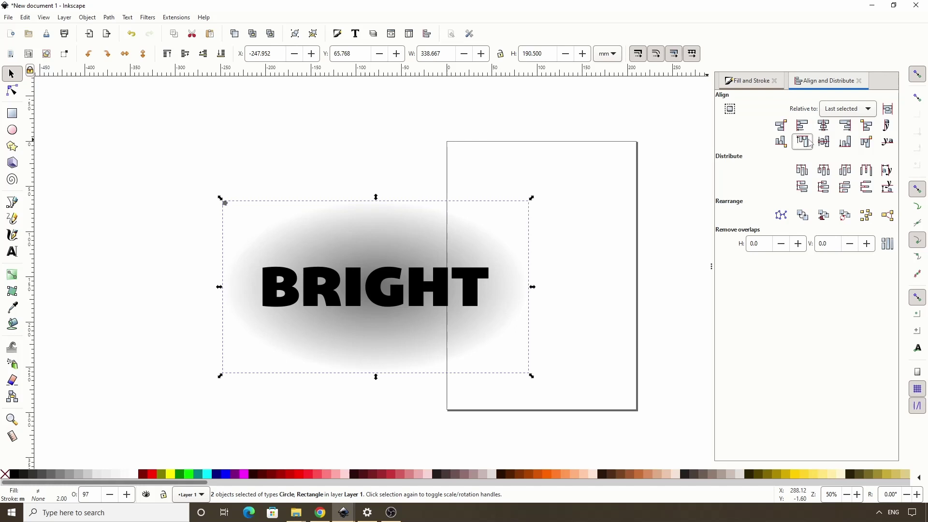
click(215, 199)
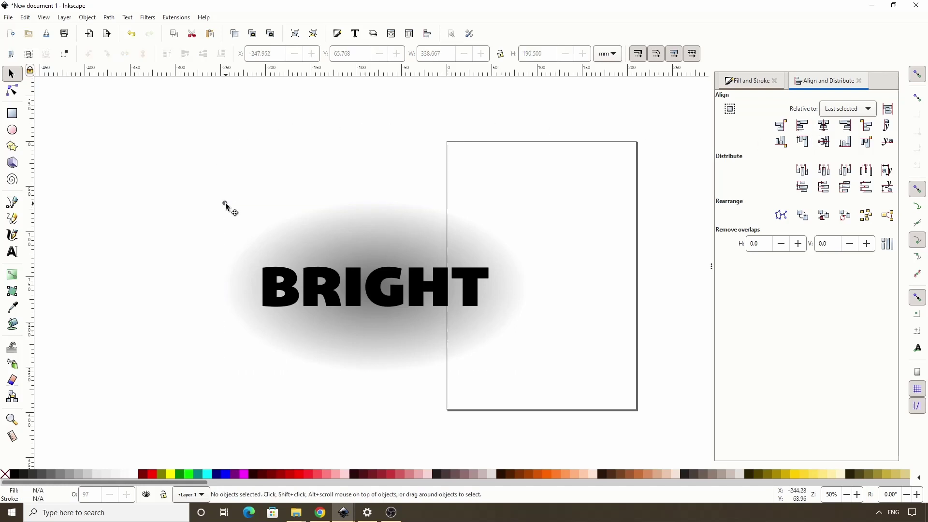
Step: Colour the small circle red with fill alpha and overall opacity at 100
click(226, 206)
scroll(225, 205, up, 2)
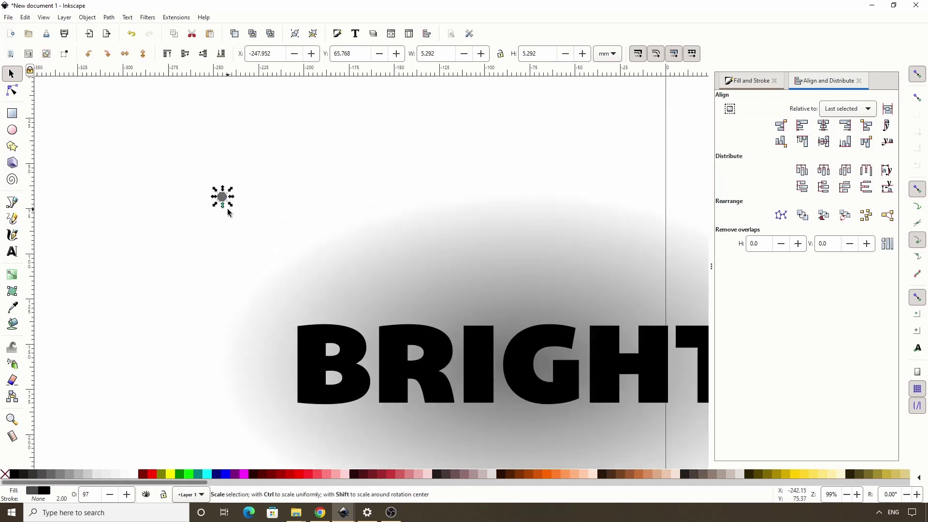
scroll(228, 211, up, 1)
scroll(228, 211, up, 1)
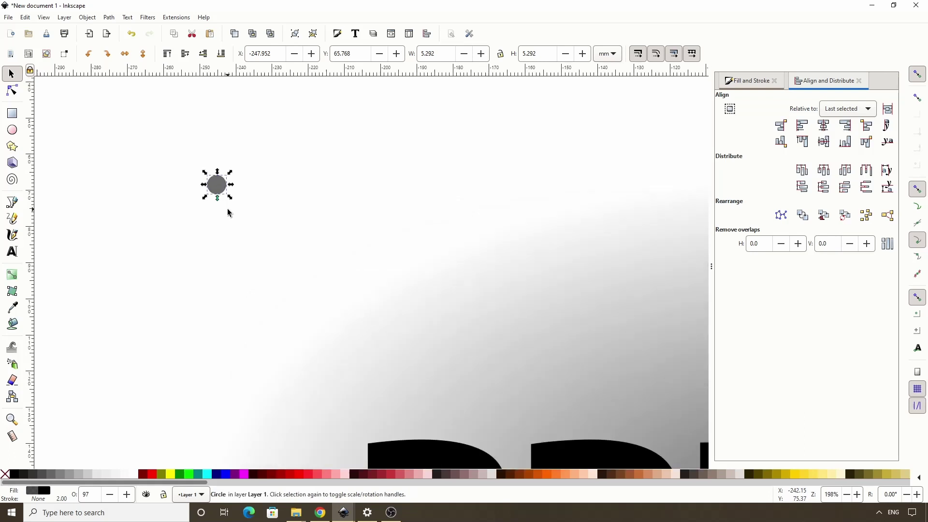
click(152, 474)
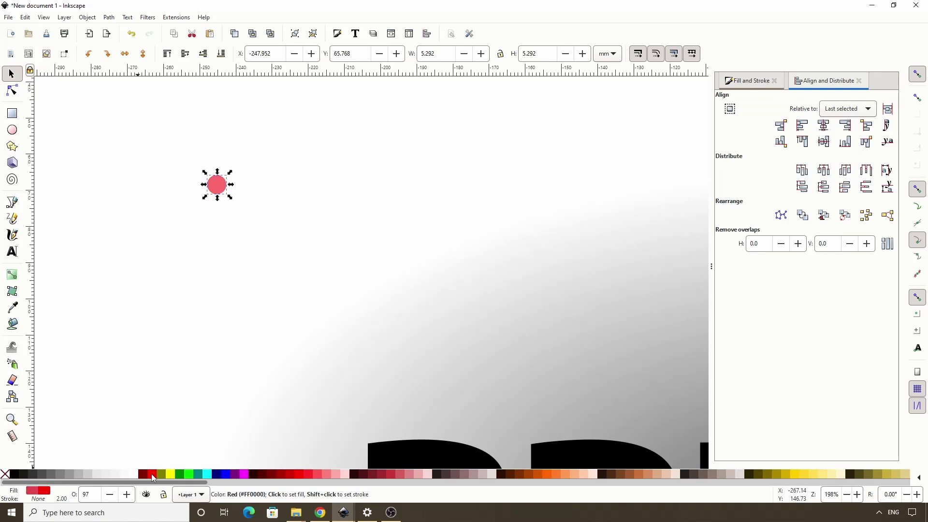
click(752, 81)
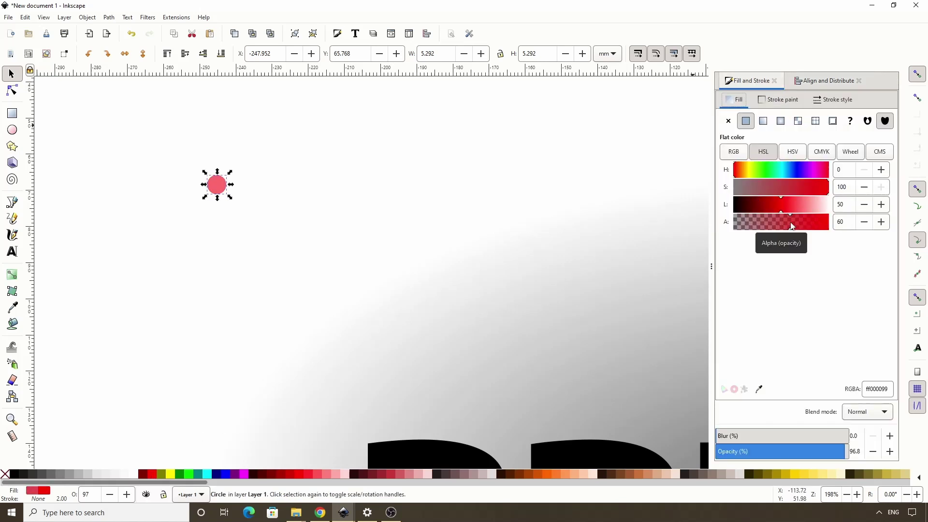
drag(785, 222, 830, 222)
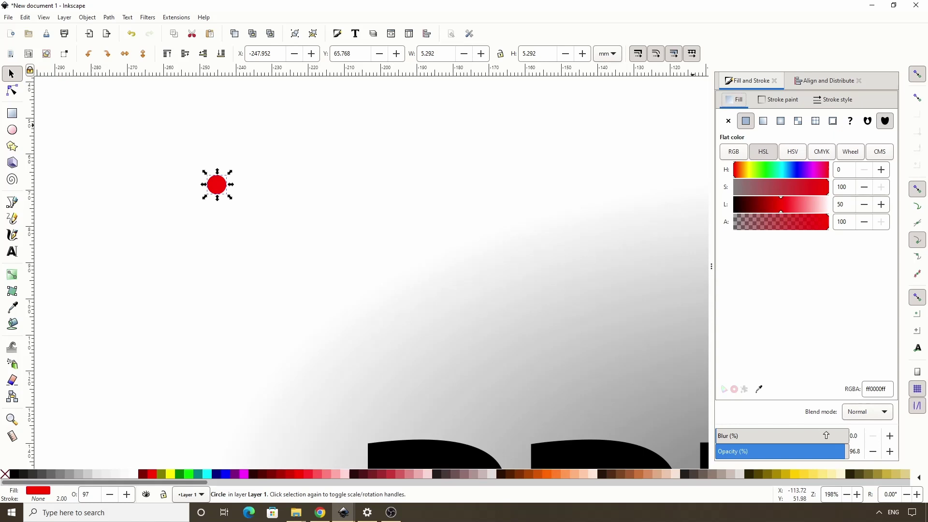
drag(838, 458, 856, 457)
click(785, 99)
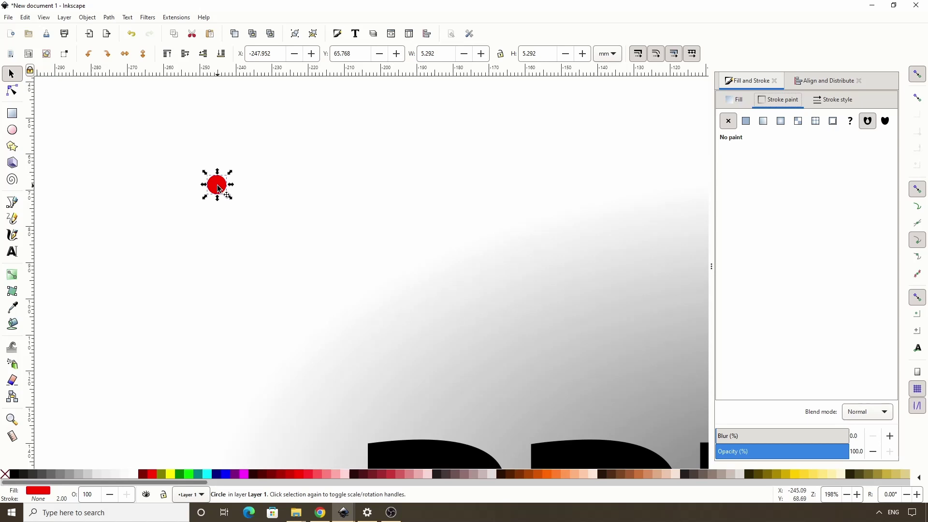
Step: Shrink a black copy to about a third and subtract it from the red circle with Path > Difference
click(17, 475)
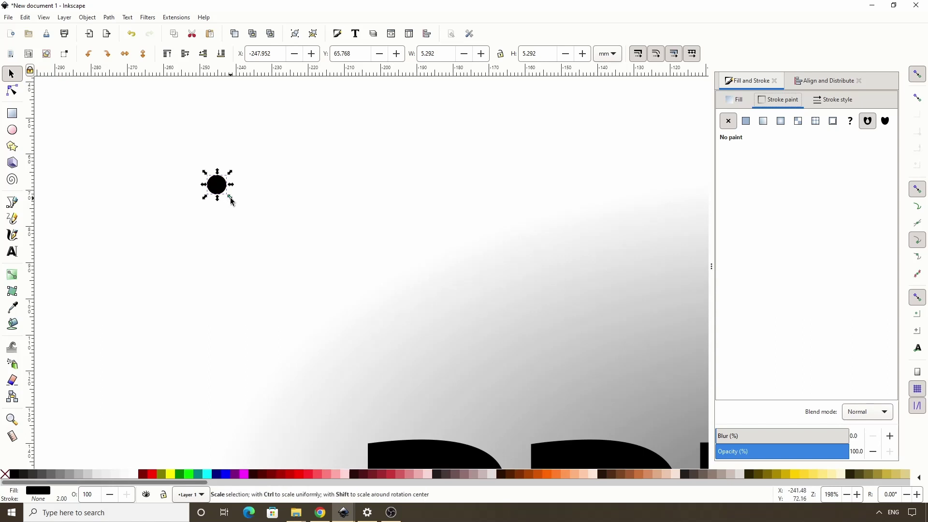
drag(228, 196, 224, 194)
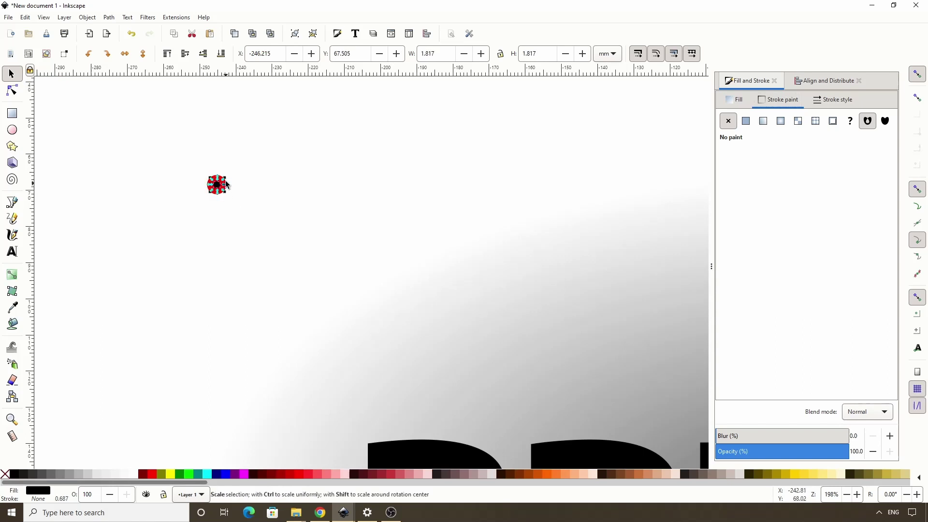
shift+click(226, 185)
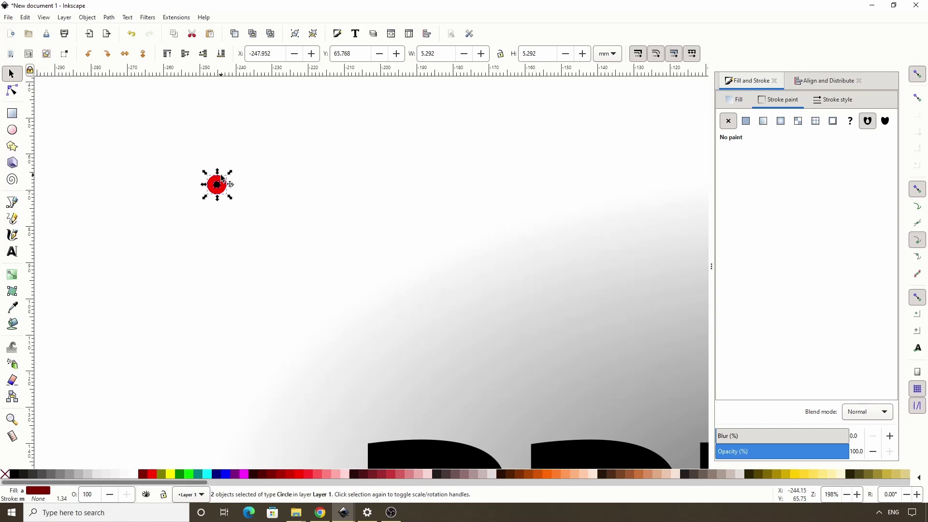
click(109, 17)
click(119, 79)
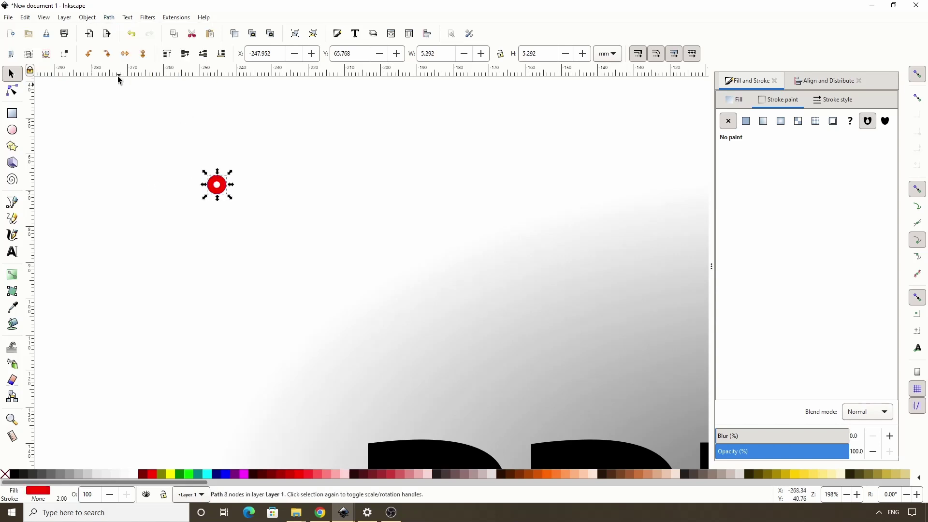
ctrl+scroll(392, 270, down, 3)
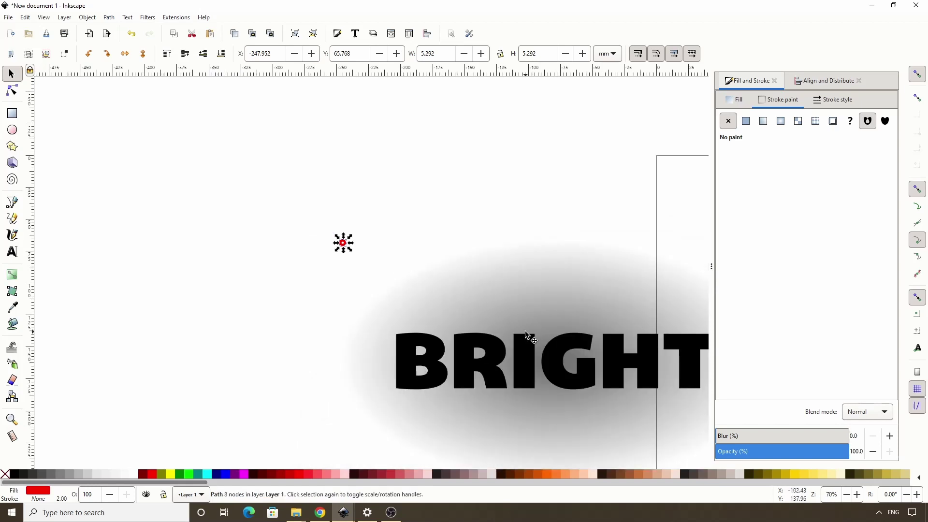
drag(511, 314, 380, 236)
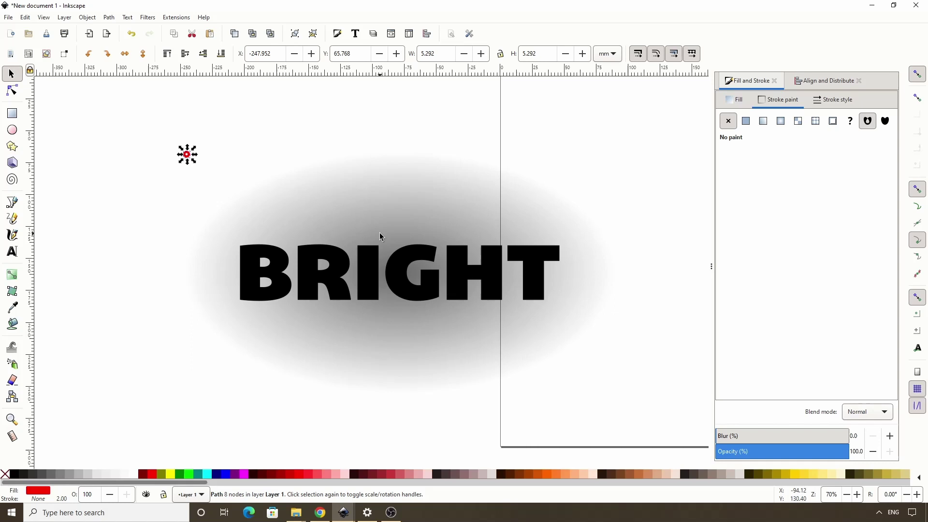
Step: Create tiled clones of the ring, sized by width and height to 1280 × 720 px
click(27, 18)
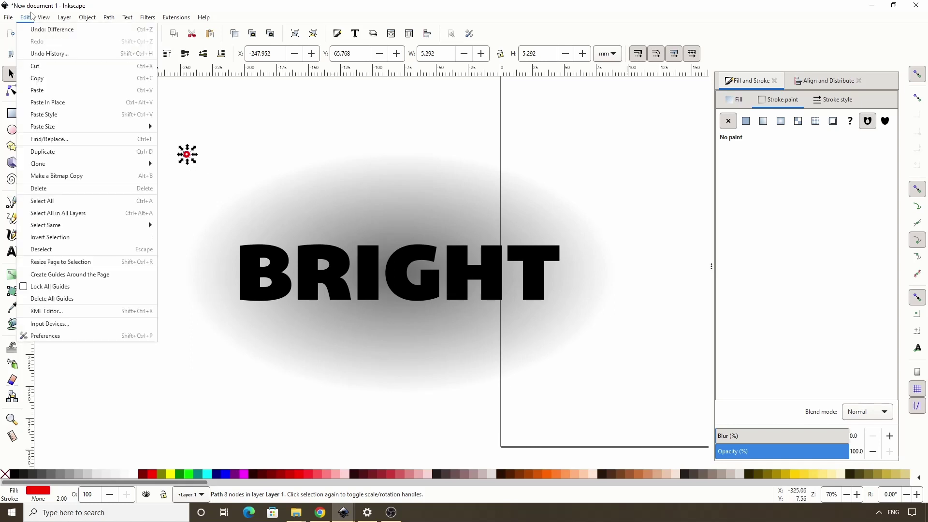
mouse_move(129, 164)
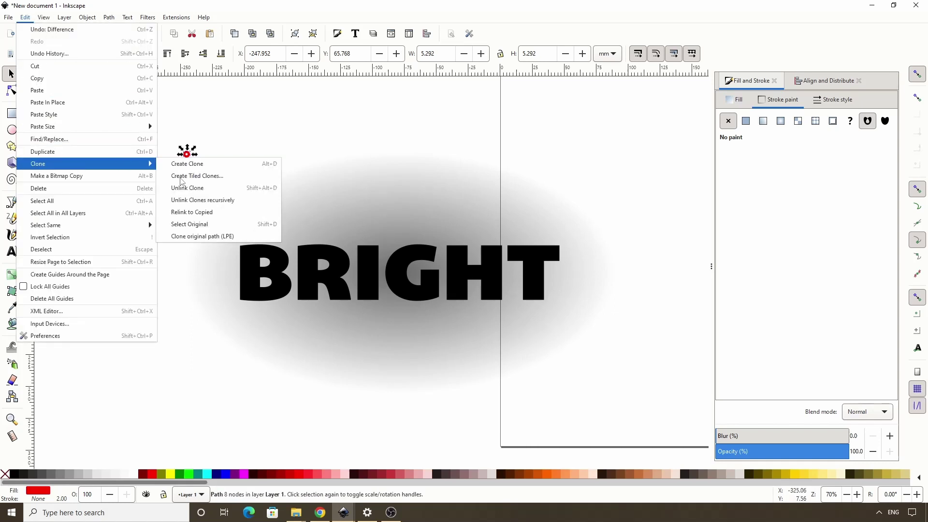
click(184, 177)
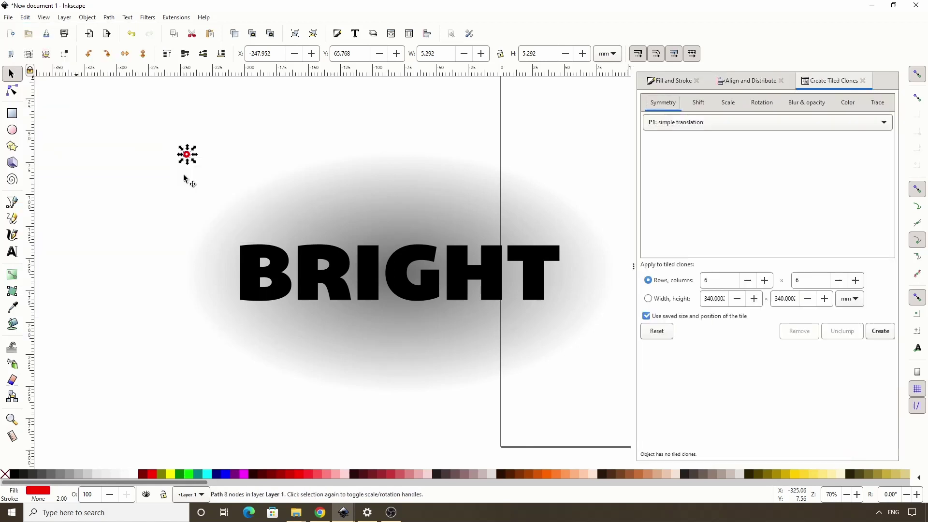
click(657, 300)
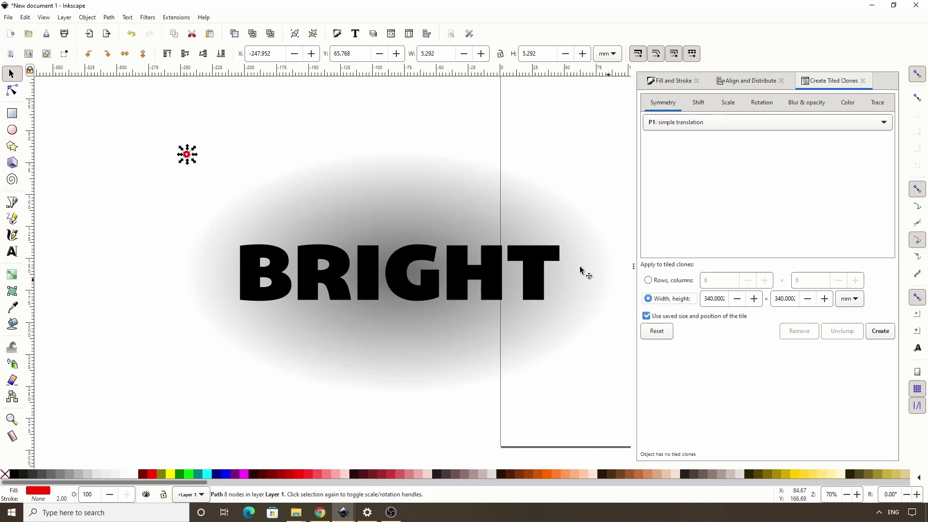
click(710, 299)
click(854, 302)
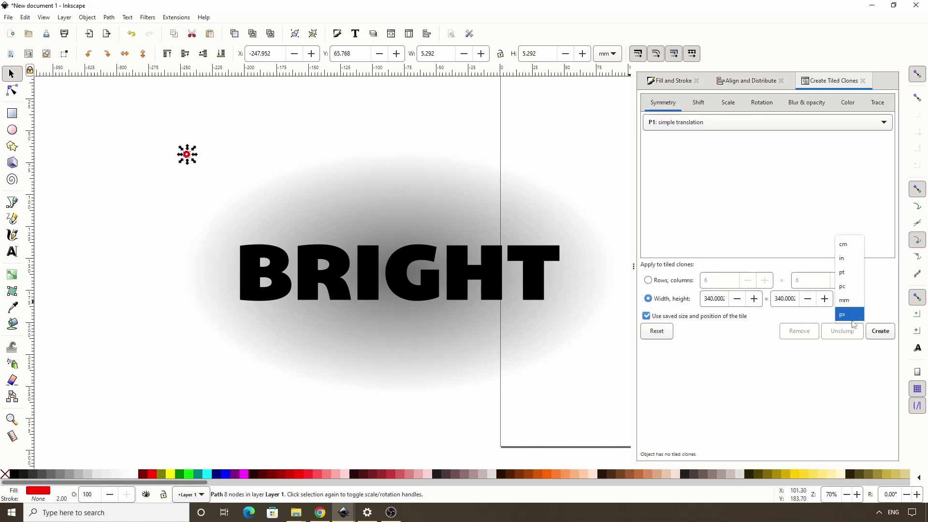
click(854, 319)
drag(706, 302, 724, 299)
text(1280)
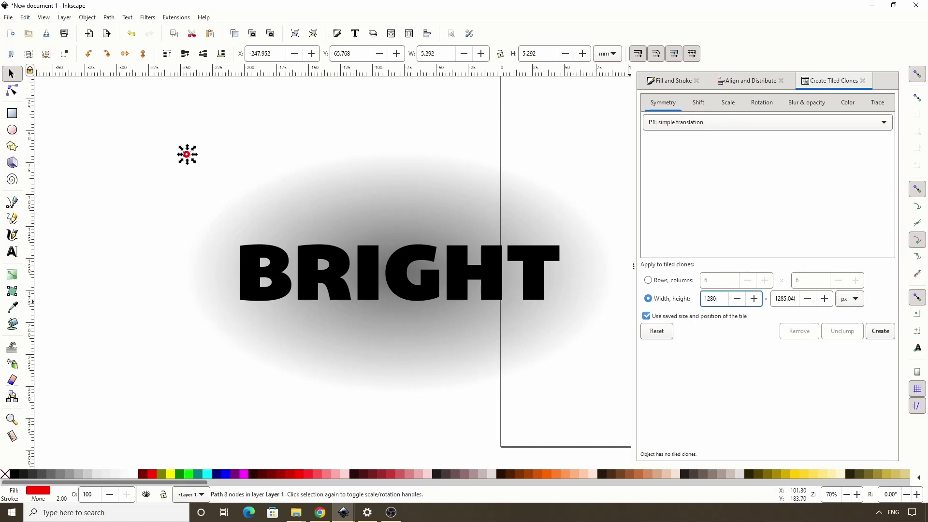
key(Tab)
text(7)
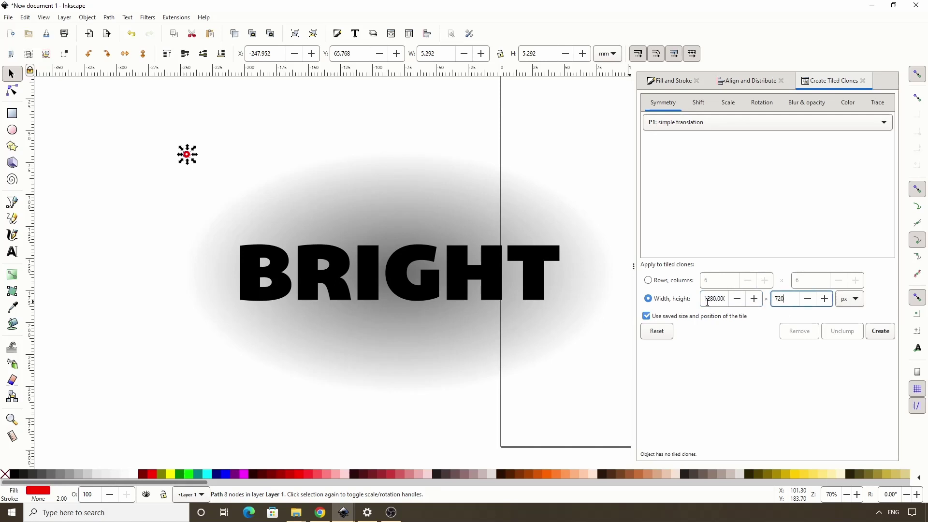
click(883, 334)
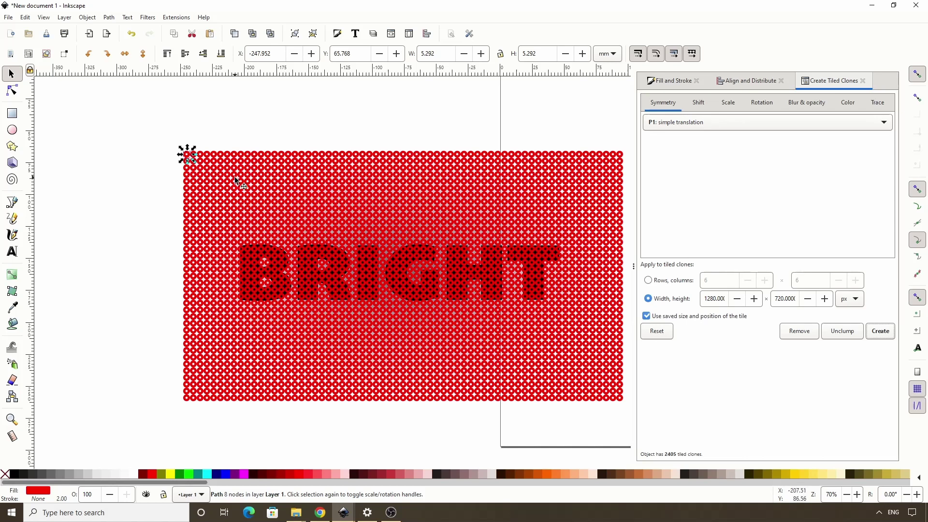
Step: Recreate the tiled clones tracing opacity, with Presence off and Size and Opacity on
click(879, 106)
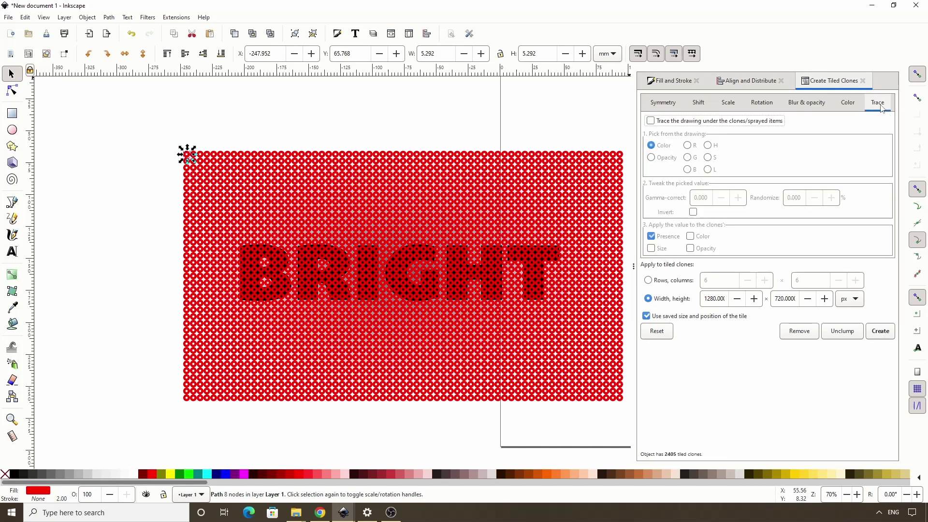
click(650, 122)
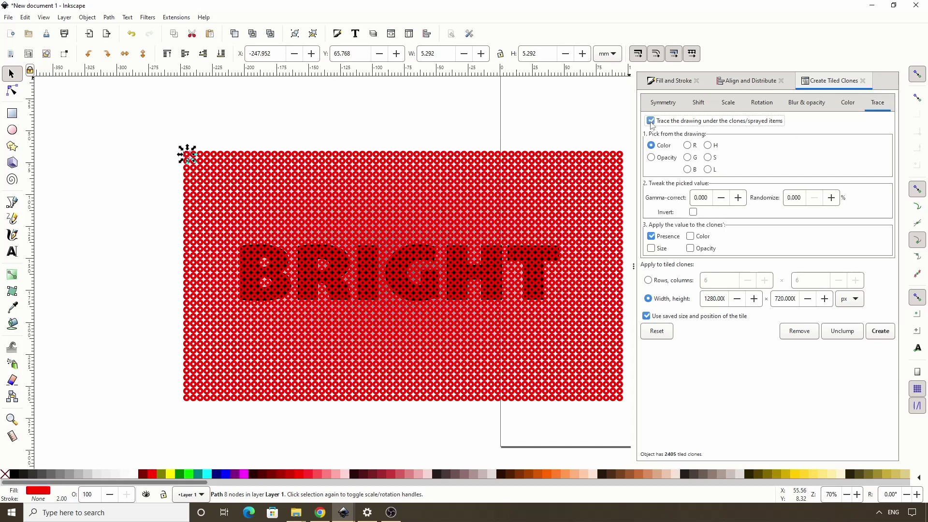
click(656, 160)
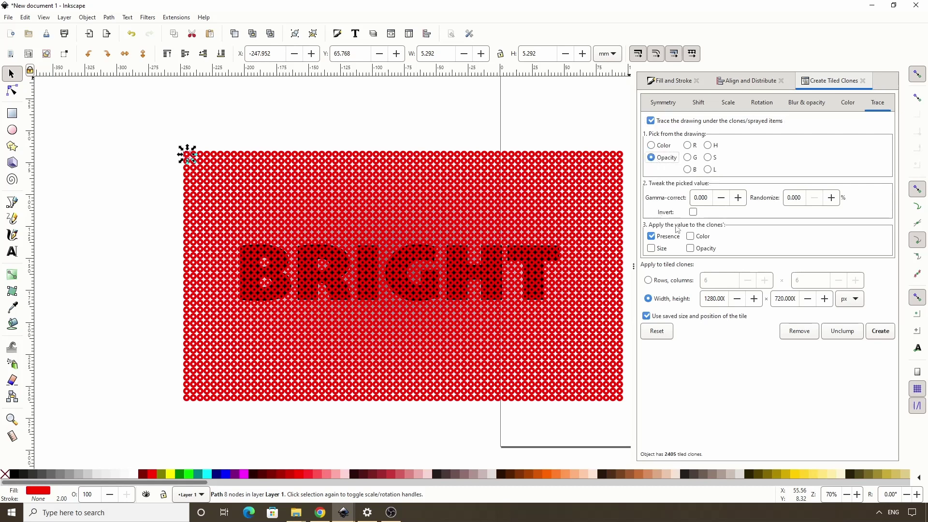
click(668, 237)
click(660, 249)
click(883, 332)
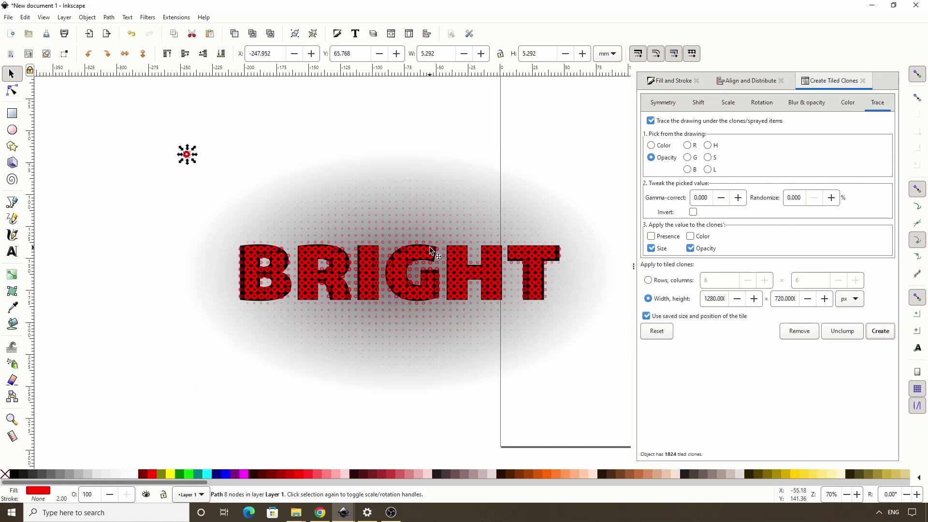
Step: Select the black BRIGHT text beneath the clones and delete it
scroll(430, 246, up, 1)
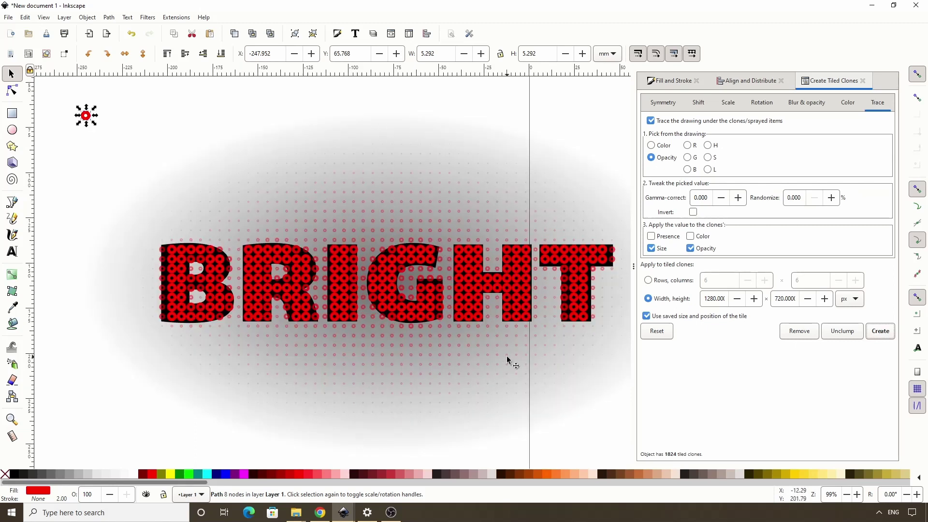
click(421, 316)
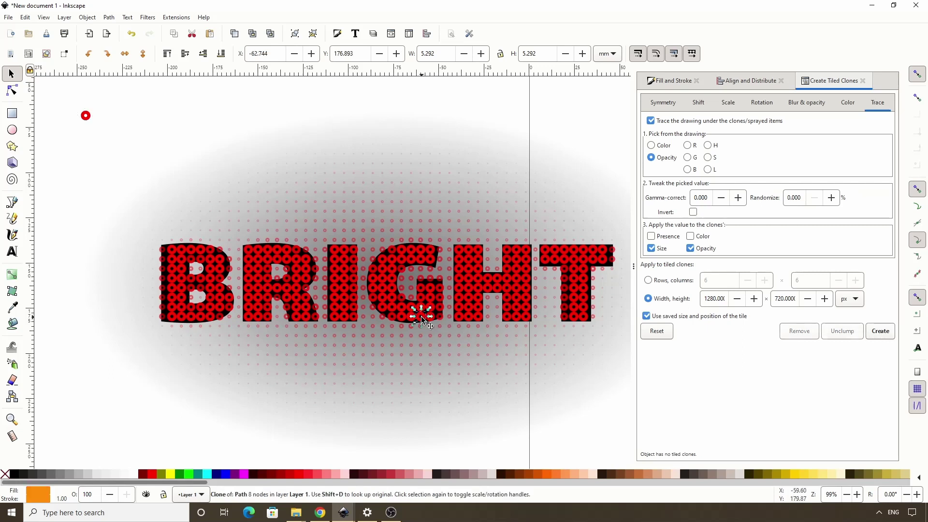
alt+click(421, 317)
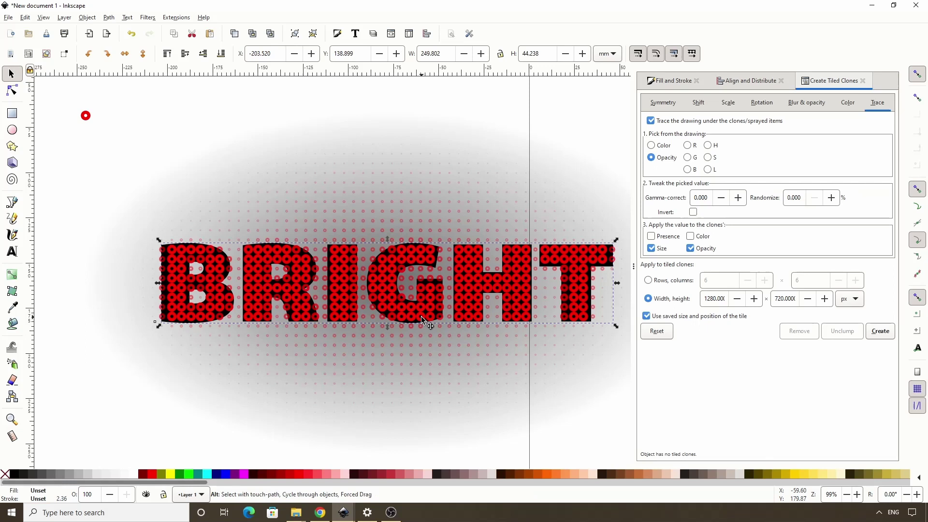
key(Delete)
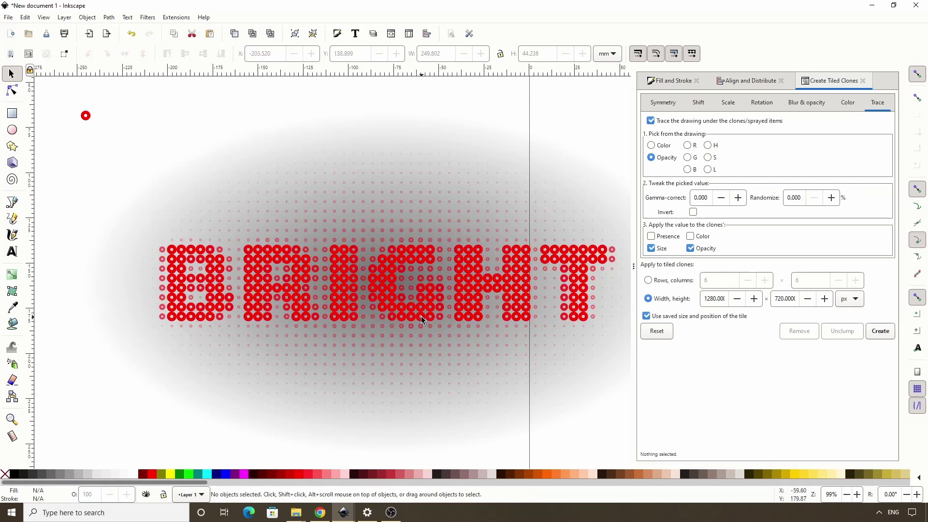
Step: Delete the original small red circle
scroll(378, 240, down, 1)
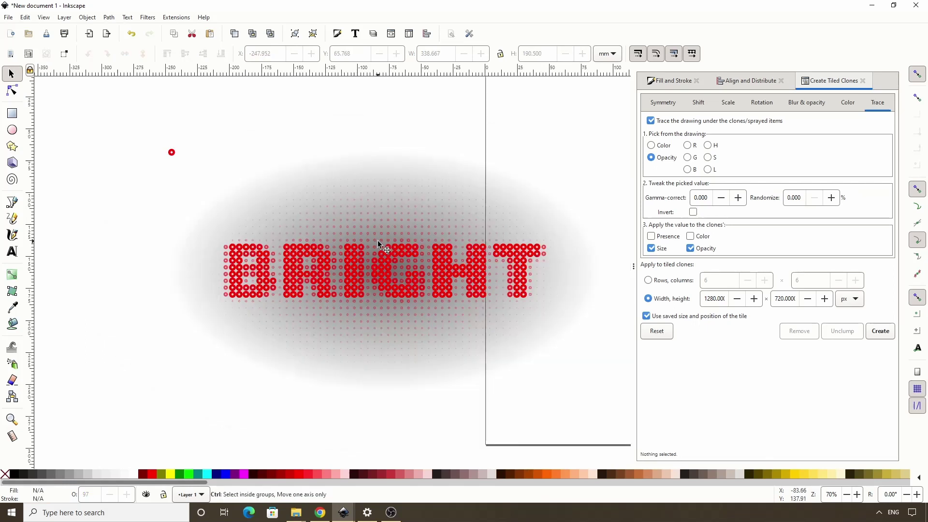
click(171, 153)
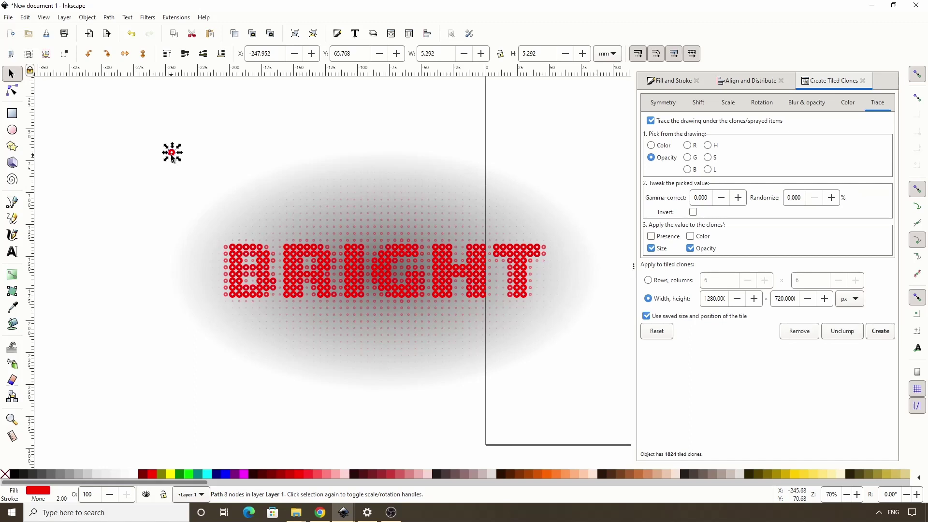
key(Delete)
Step: Make the glow rectangle's outer gradient stop red and fully transparent
click(239, 172)
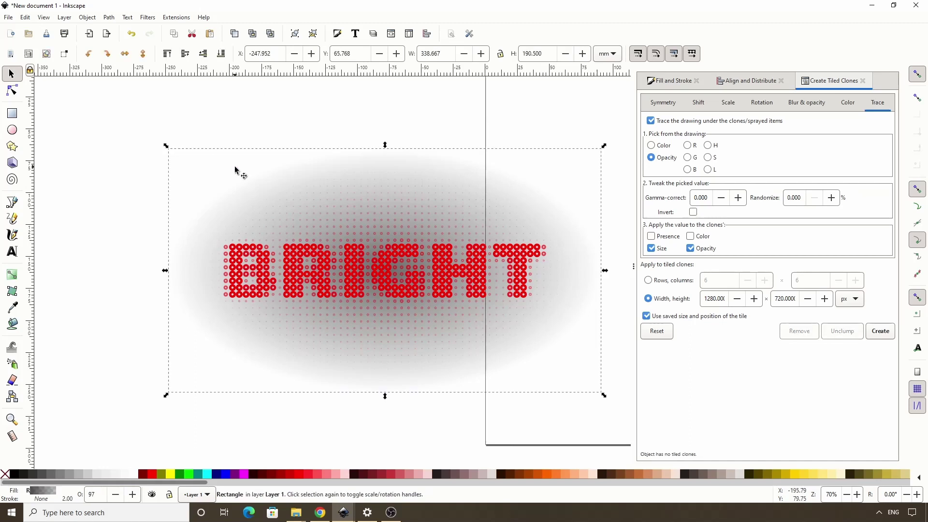
click(12, 275)
click(385, 149)
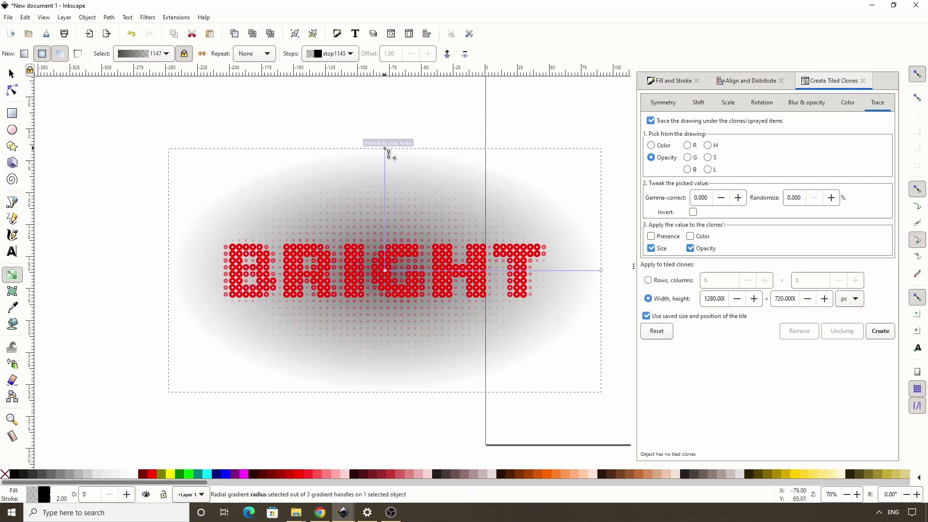
click(154, 473)
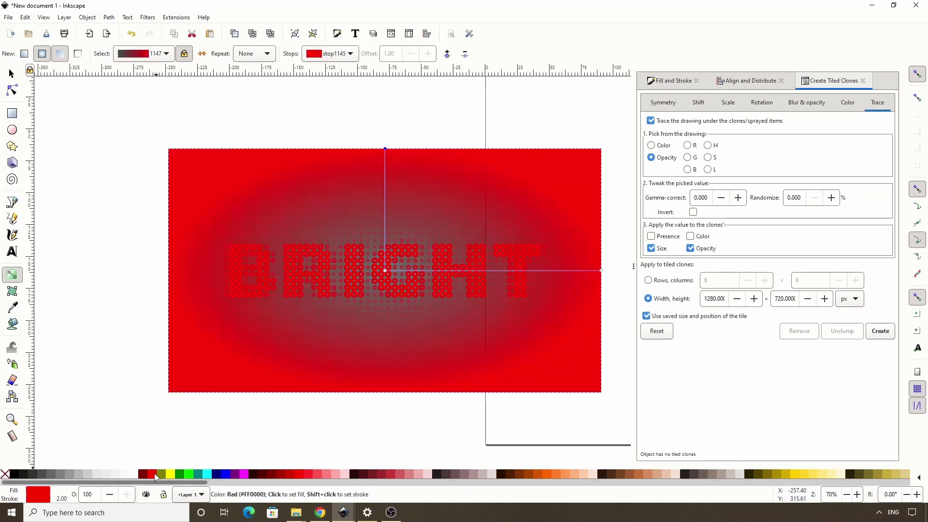
click(664, 83)
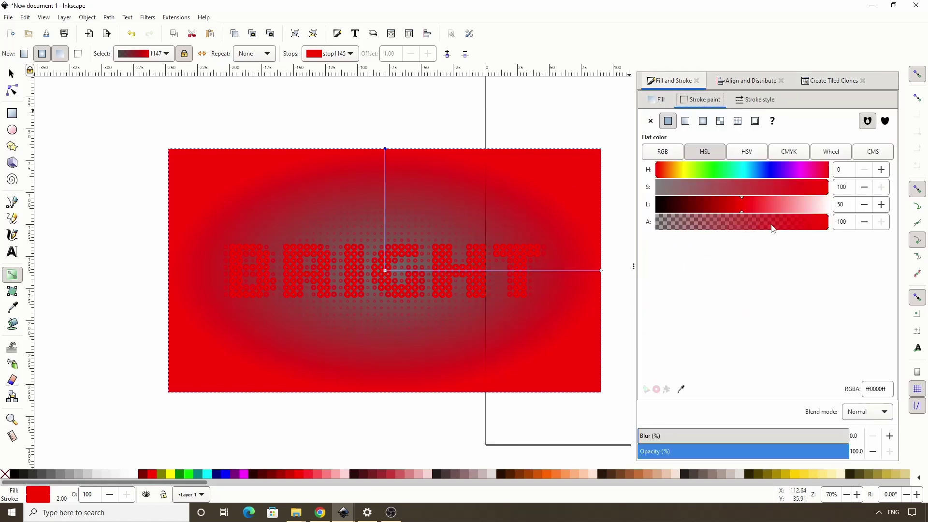
drag(772, 229, 640, 221)
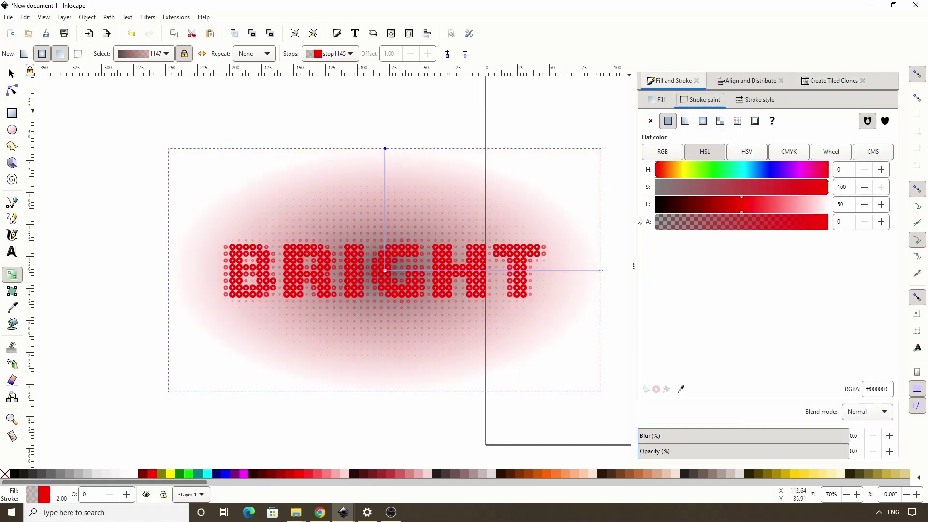
Step: Make the gradient's centre stop red at about half transparency (alpha 49)
click(385, 270)
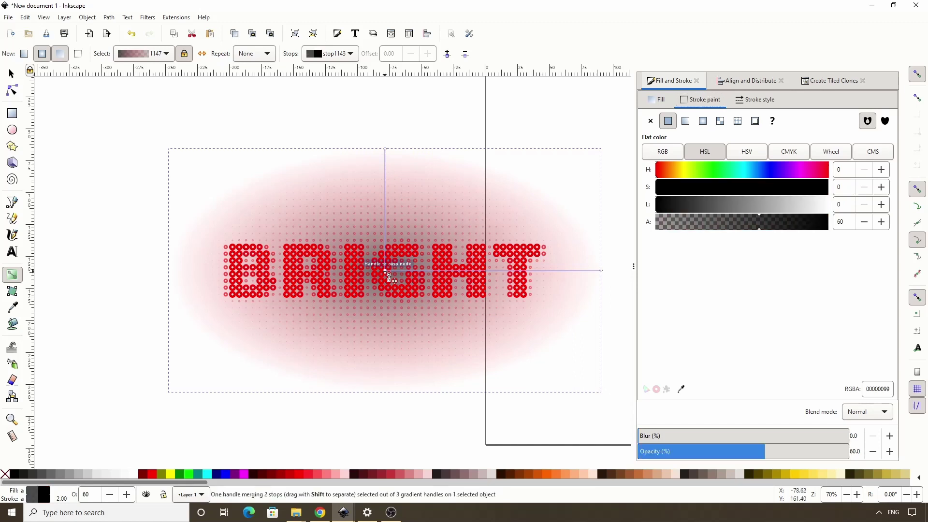
click(154, 475)
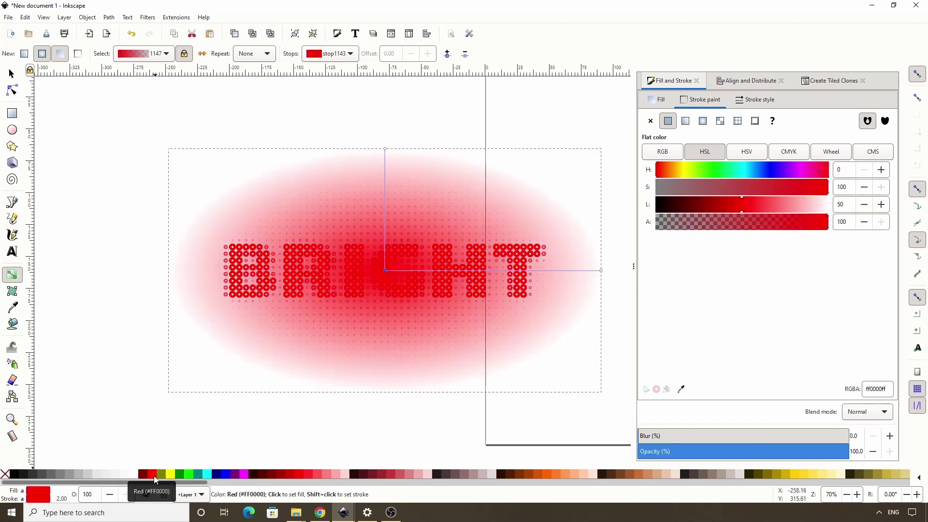
drag(767, 221, 742, 227)
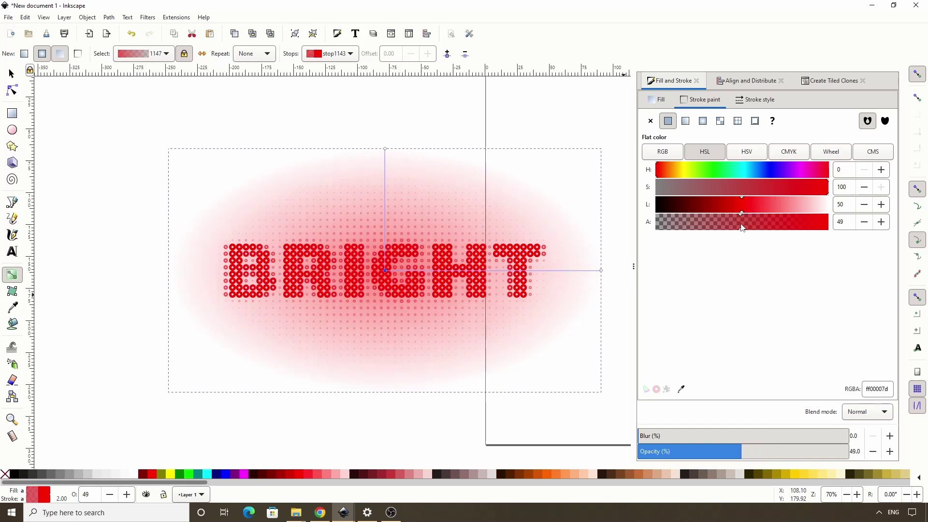
Step: Duplicate the glow rectangle and give the copy 100% opacity and a flat, opaque black fill
click(11, 74)
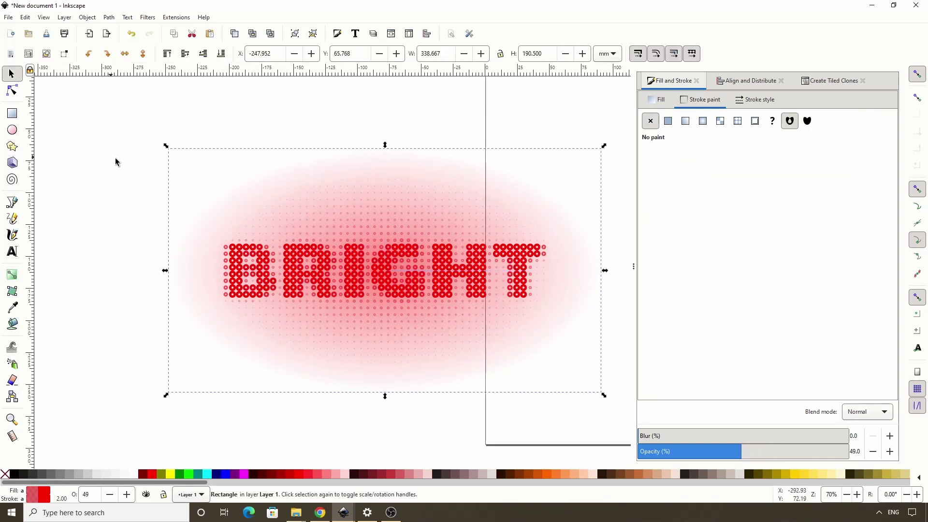
key(ctrl+z)
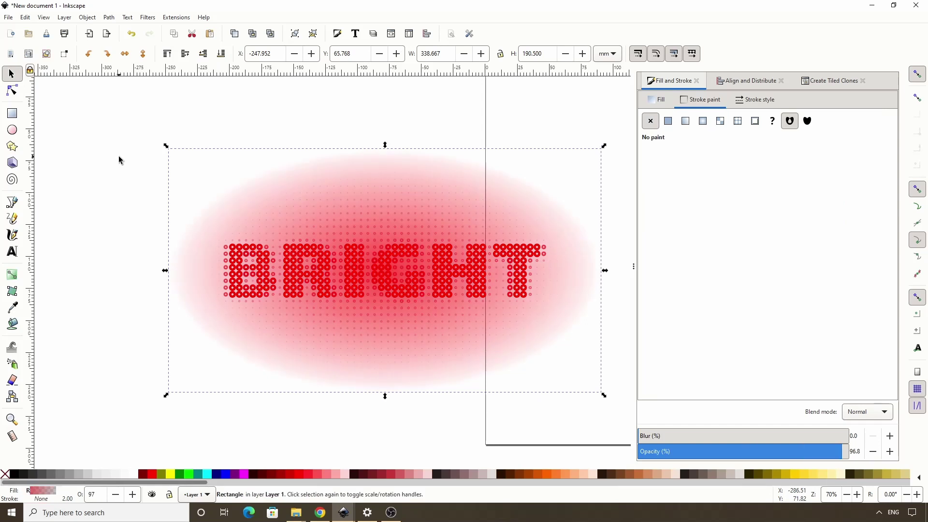
drag(823, 452, 854, 449)
click(651, 98)
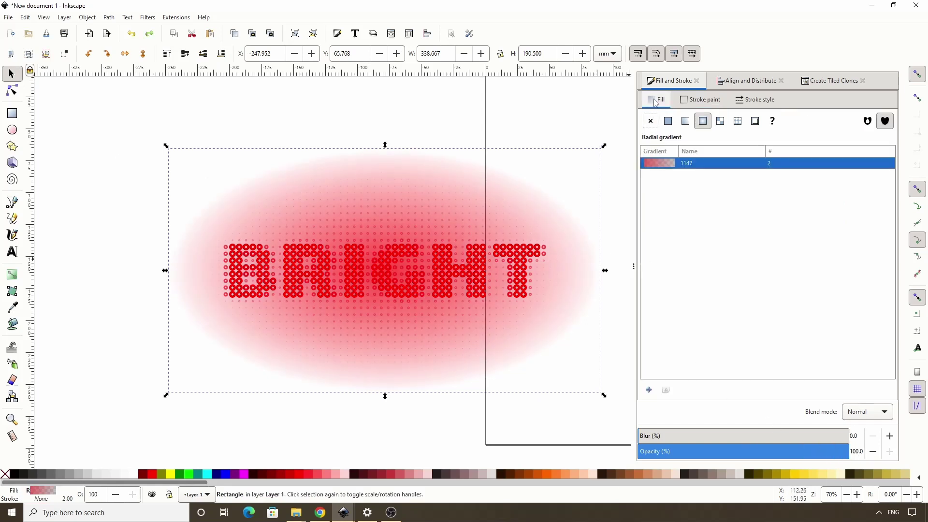
click(667, 121)
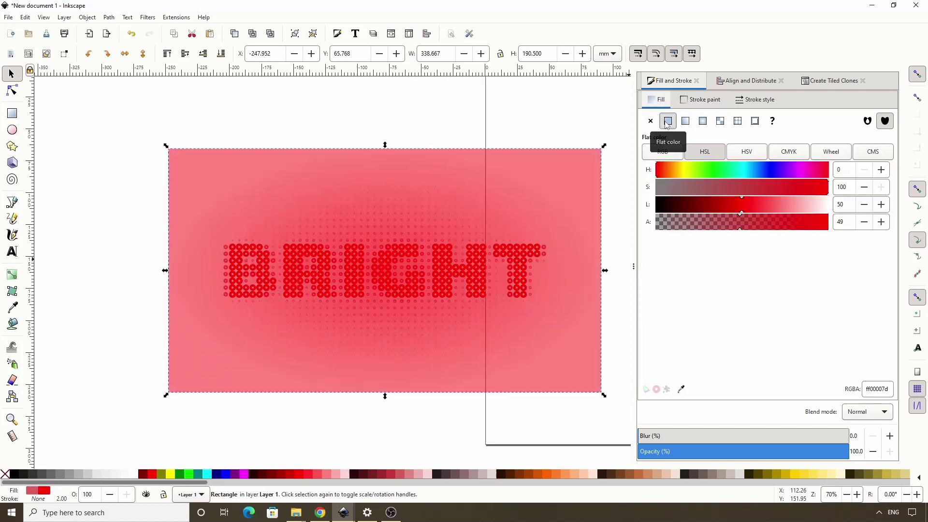
drag(754, 227, 830, 224)
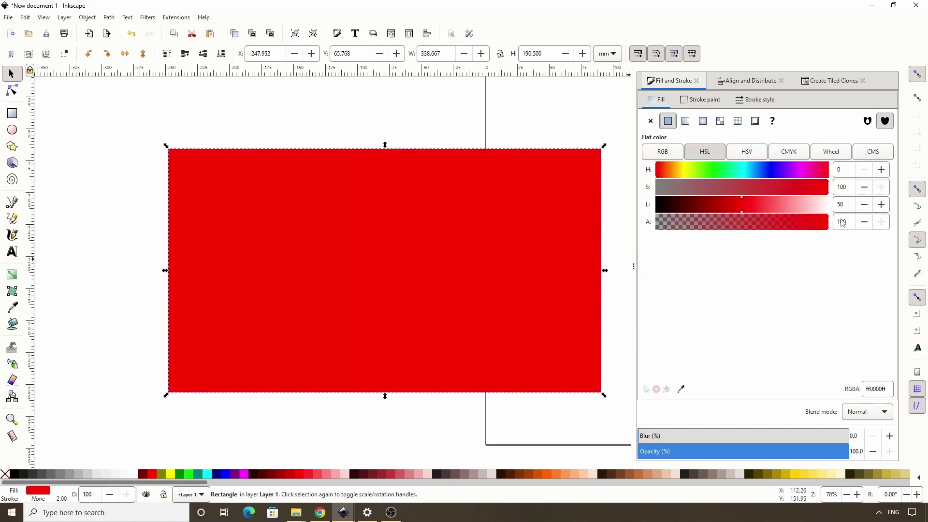
drag(752, 207, 649, 205)
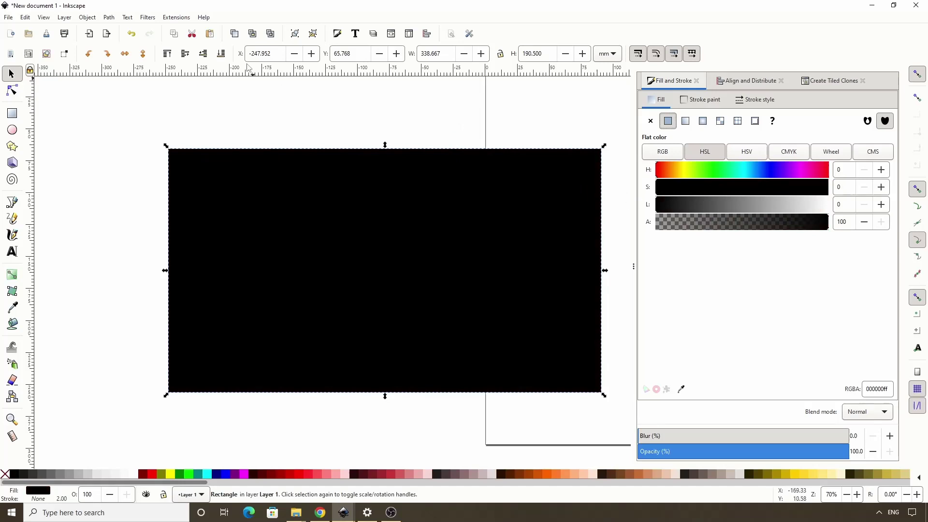
Step: Send the black rectangle to the bottom and dim the red glow to 55.5% opacity
click(222, 54)
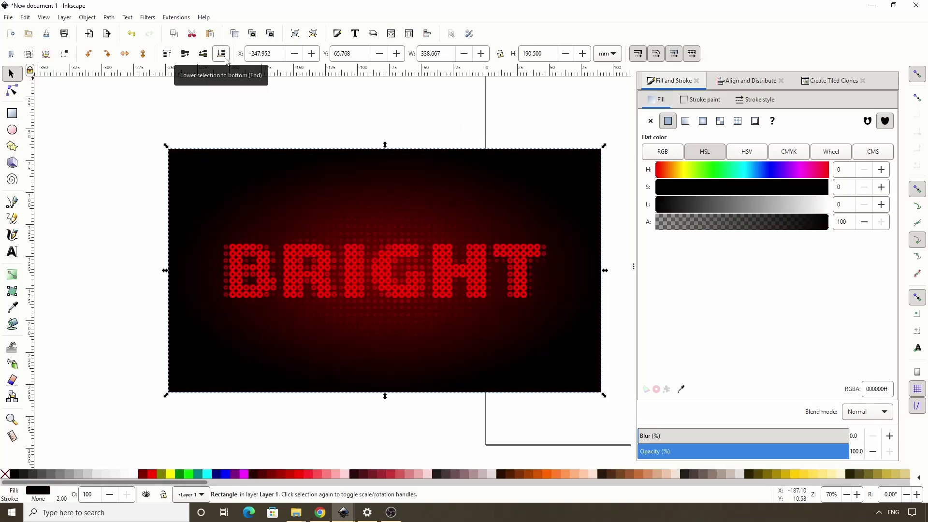
click(206, 172)
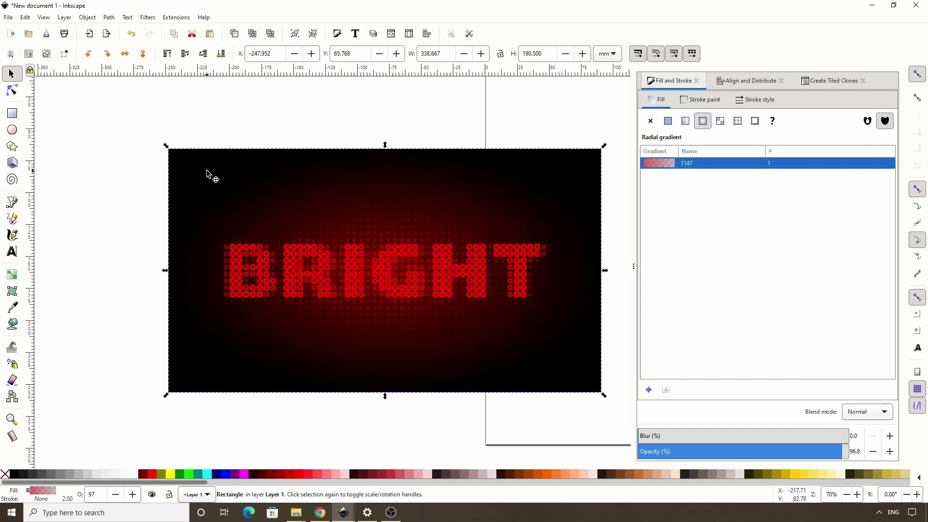
drag(833, 455, 754, 435)
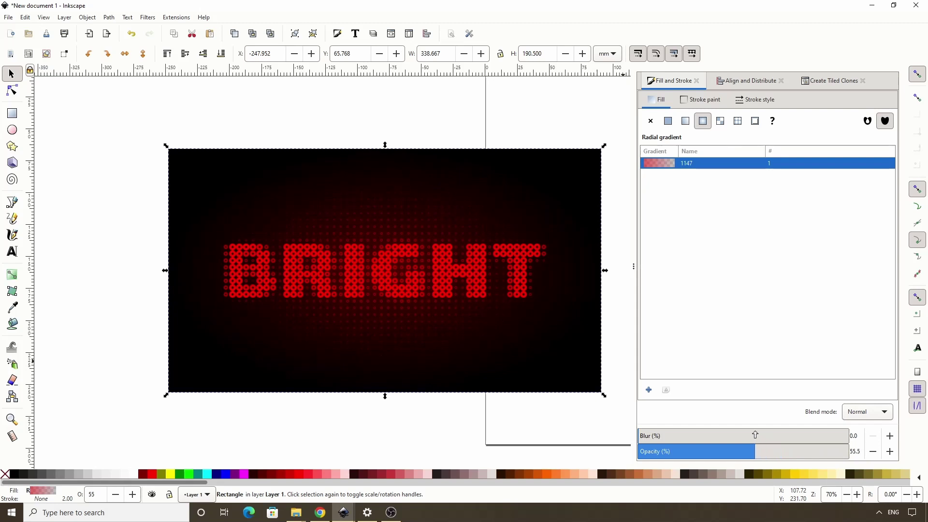
click(383, 123)
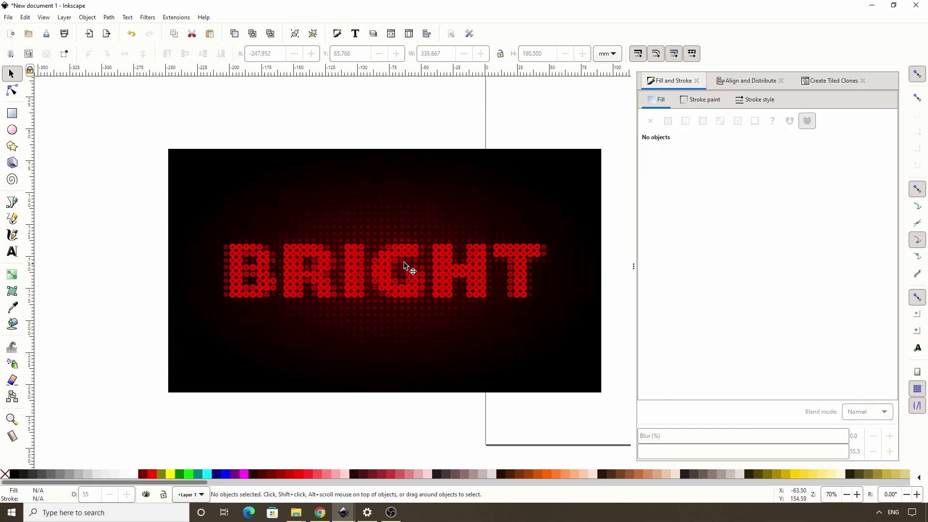